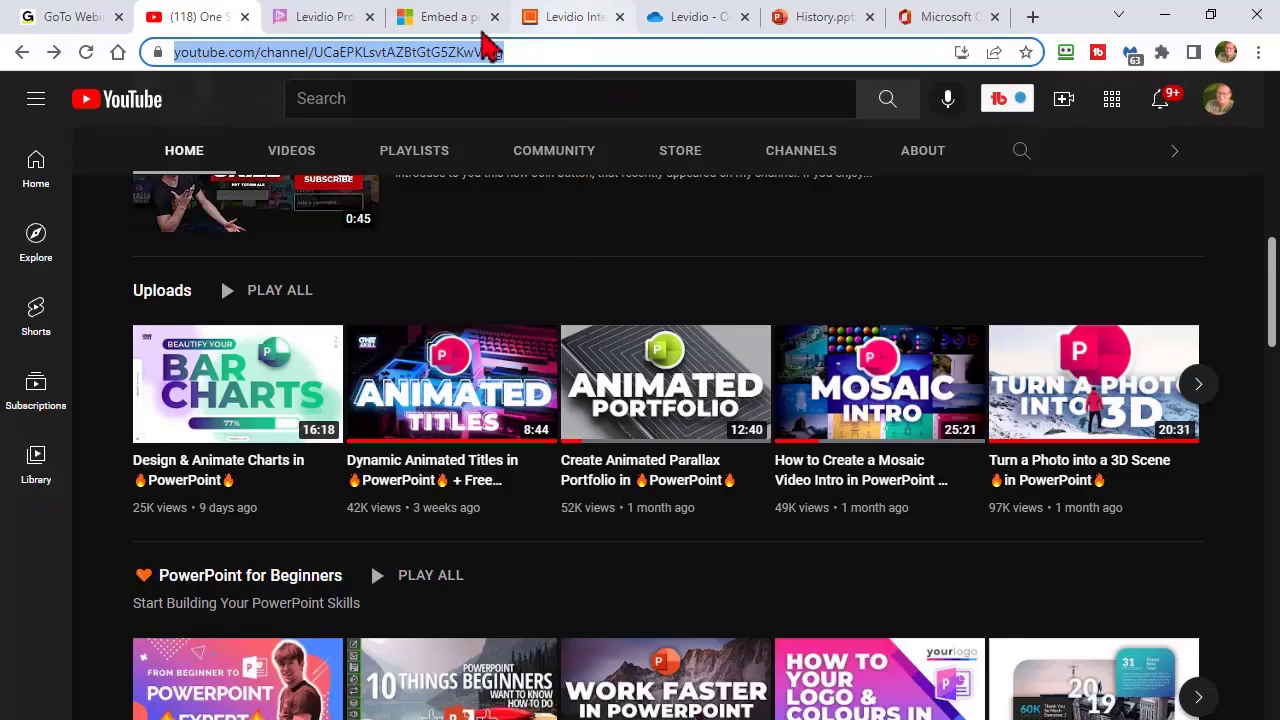
- Switch to the Levidio Pro website and review its 5 Key Features section
{"action": "left_click", "coordinate": [336, 28]}
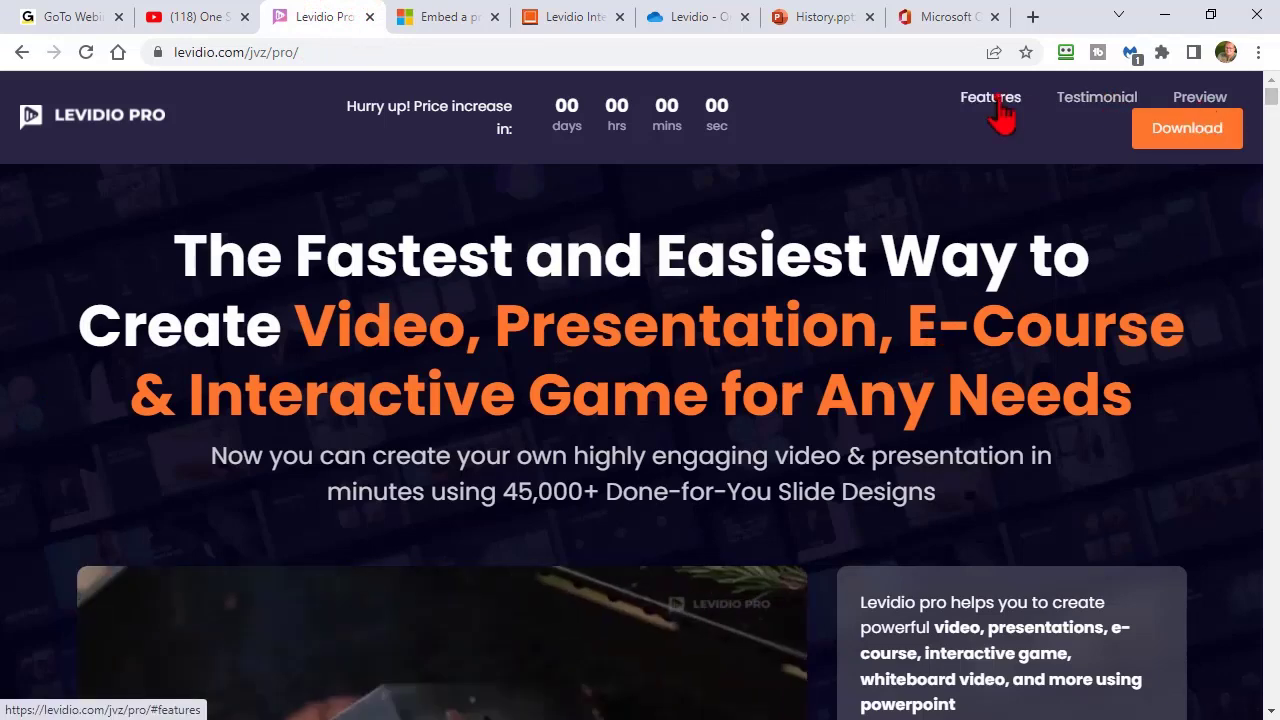
{"action": "left_click", "coordinate": [995, 105]}
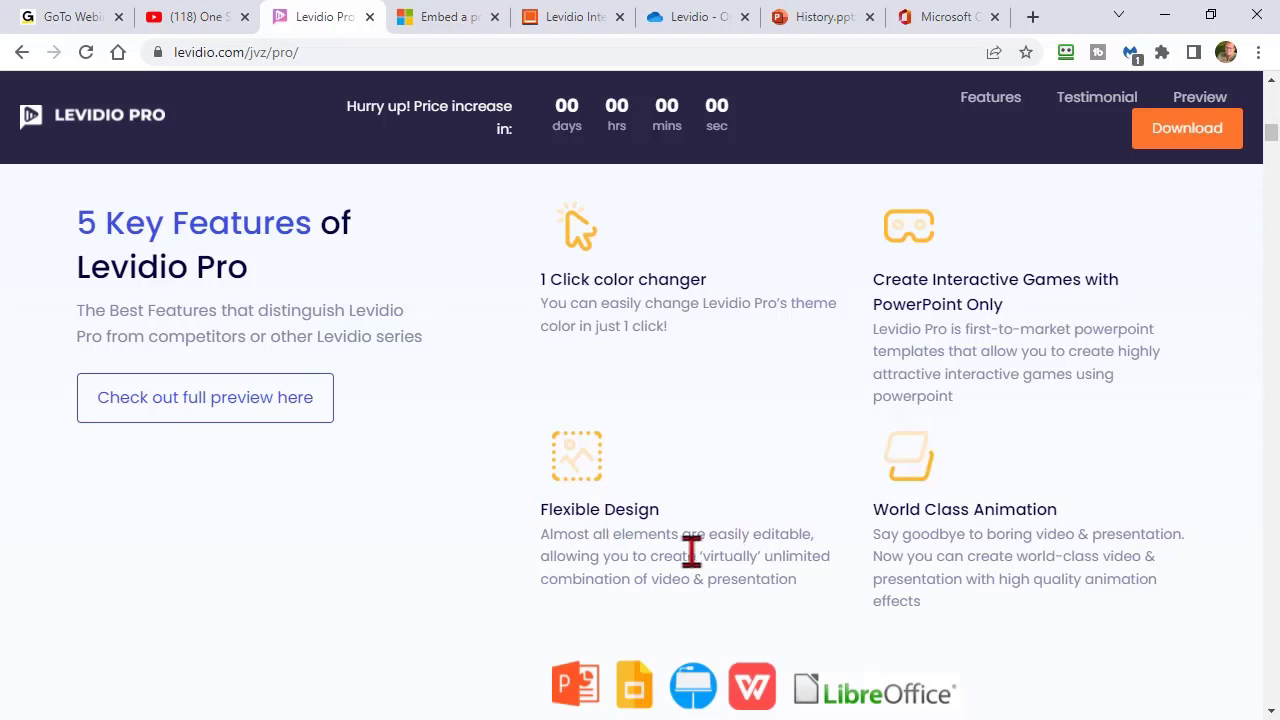
{"action": "scroll", "coordinate": [480, 630], "scroll_direction": "down", "scroll_amount": 1}
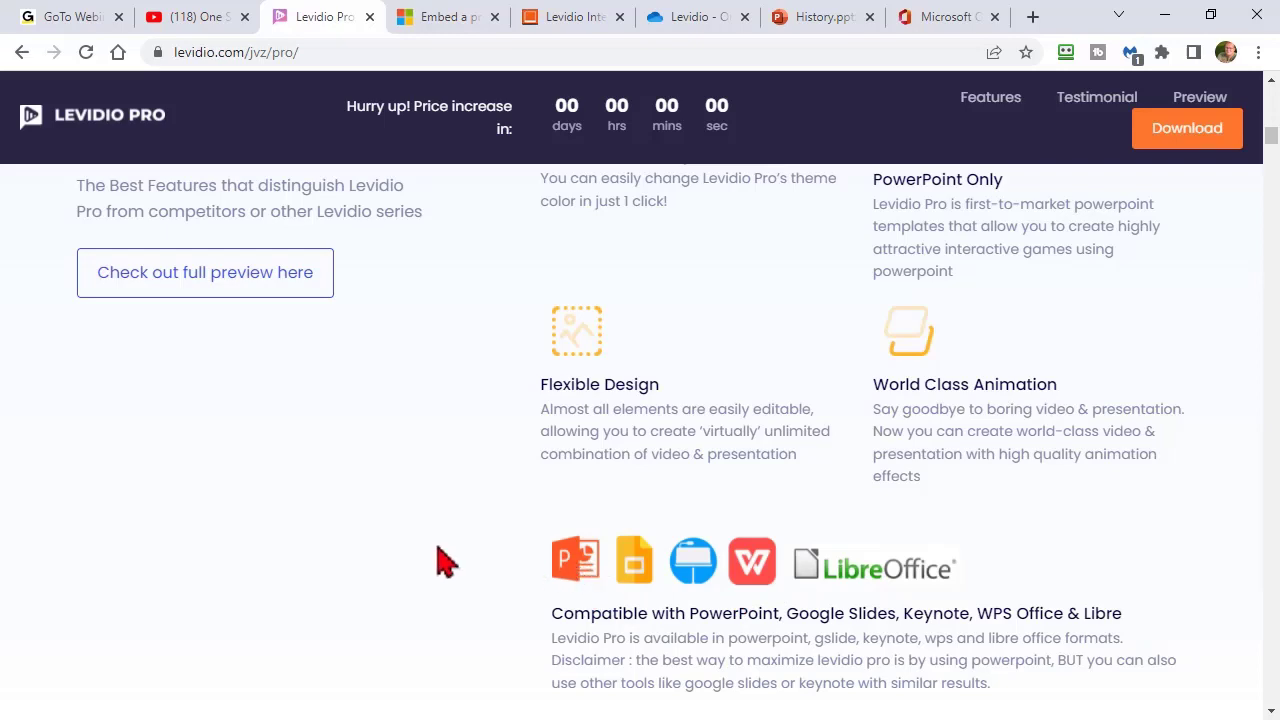
{"action": "scroll", "coordinate": [440, 560], "scroll_direction": "up", "scroll_amount": 2}
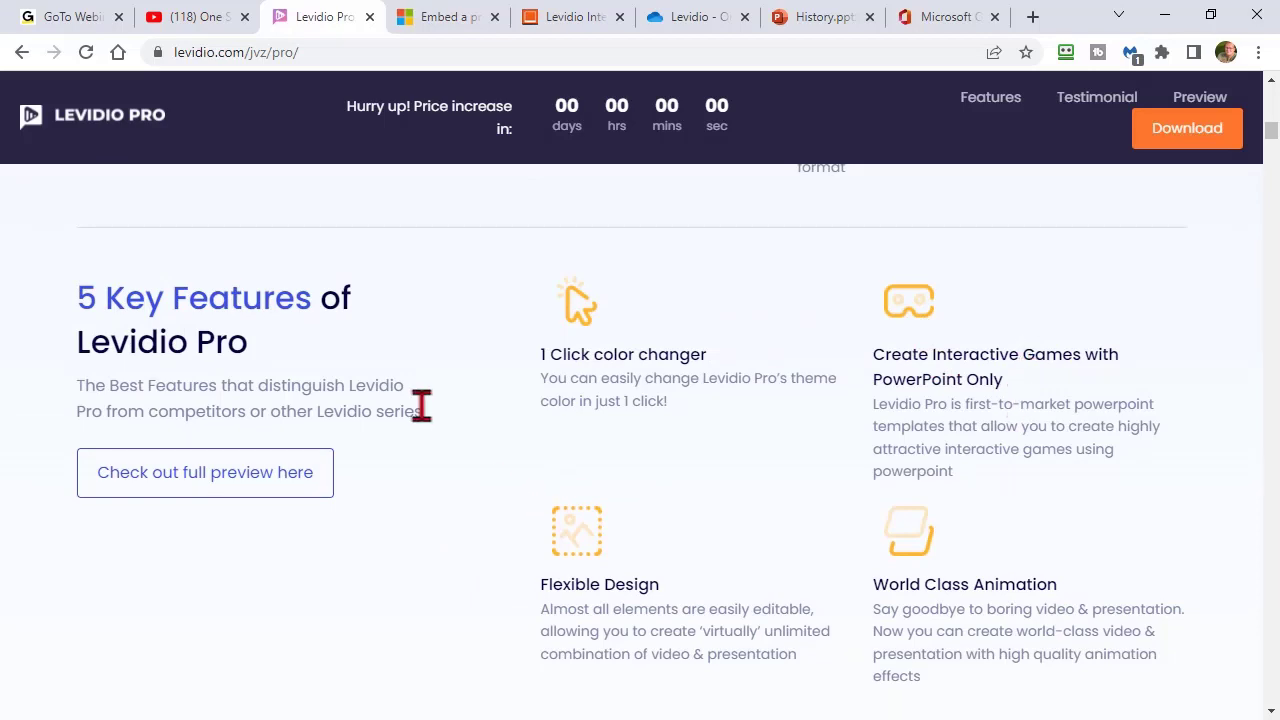
- Go to the preview of the Levidio Pro modules and look through the Games templates in Module #3
{"action": "left_click", "coordinate": [1189, 96]}
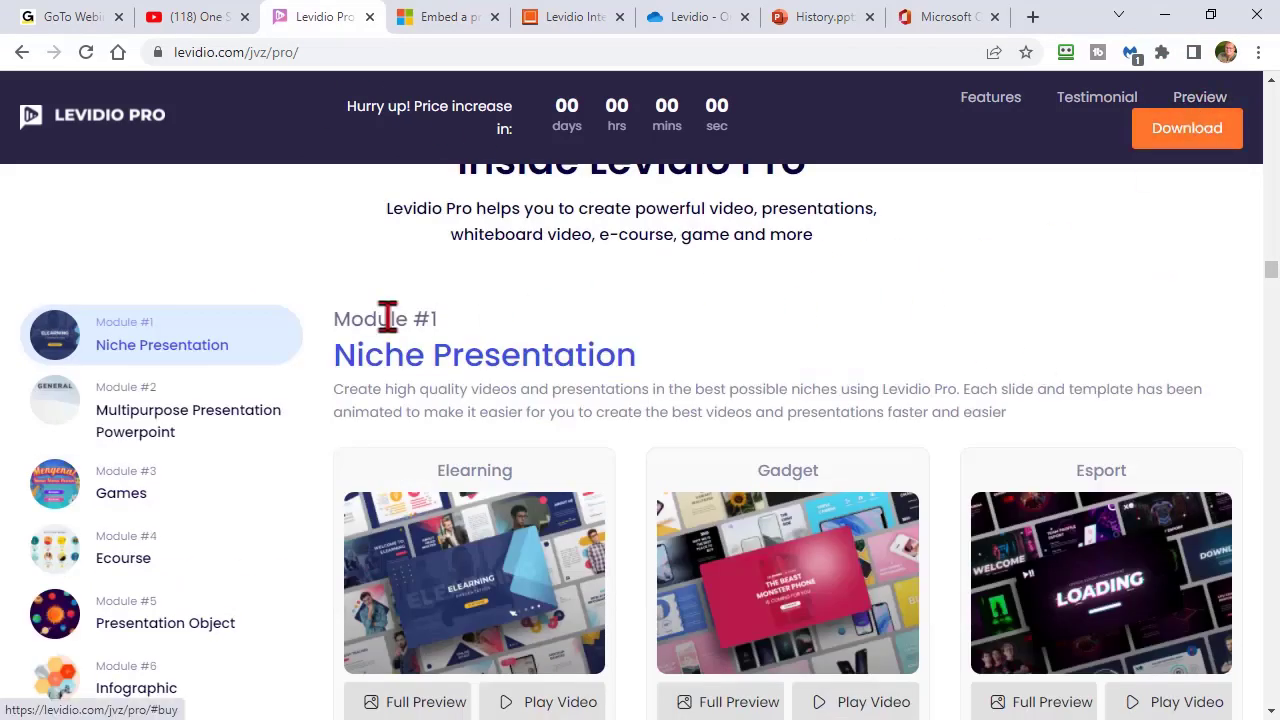
{"action": "scroll", "coordinate": [245, 295], "scroll_direction": "down", "scroll_amount": 1}
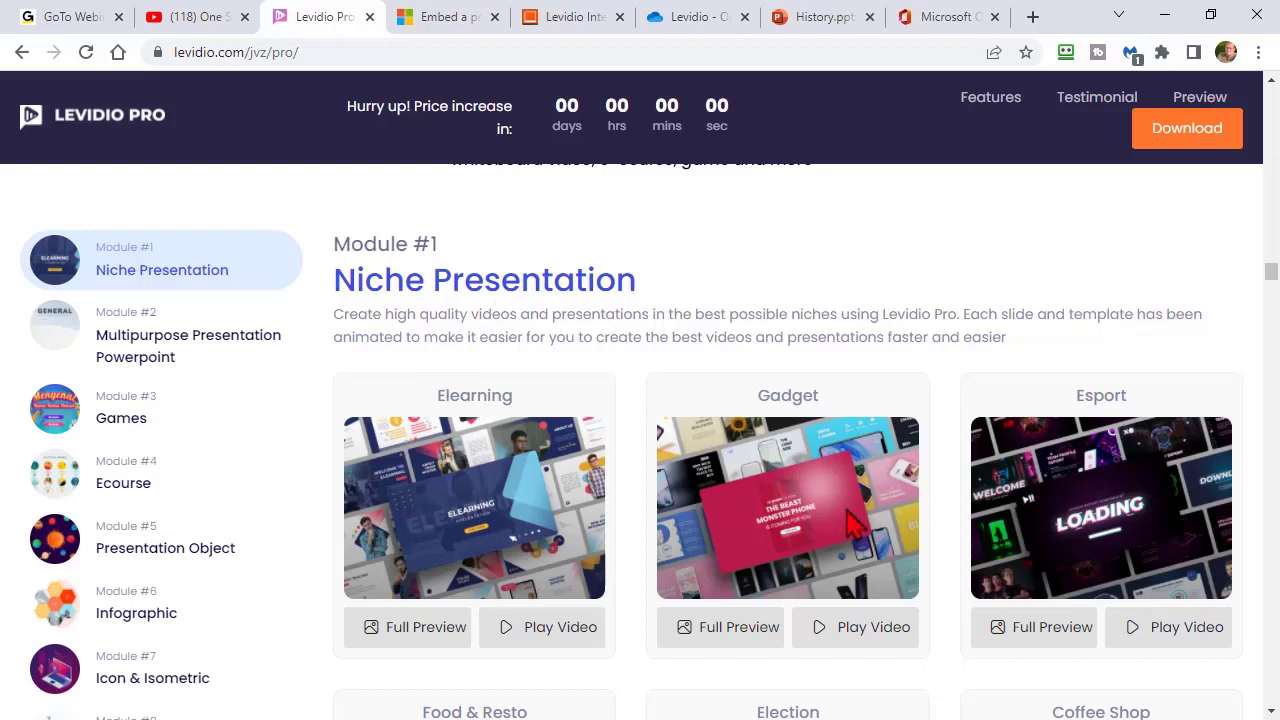
{"action": "left_click", "coordinate": [115, 425]}
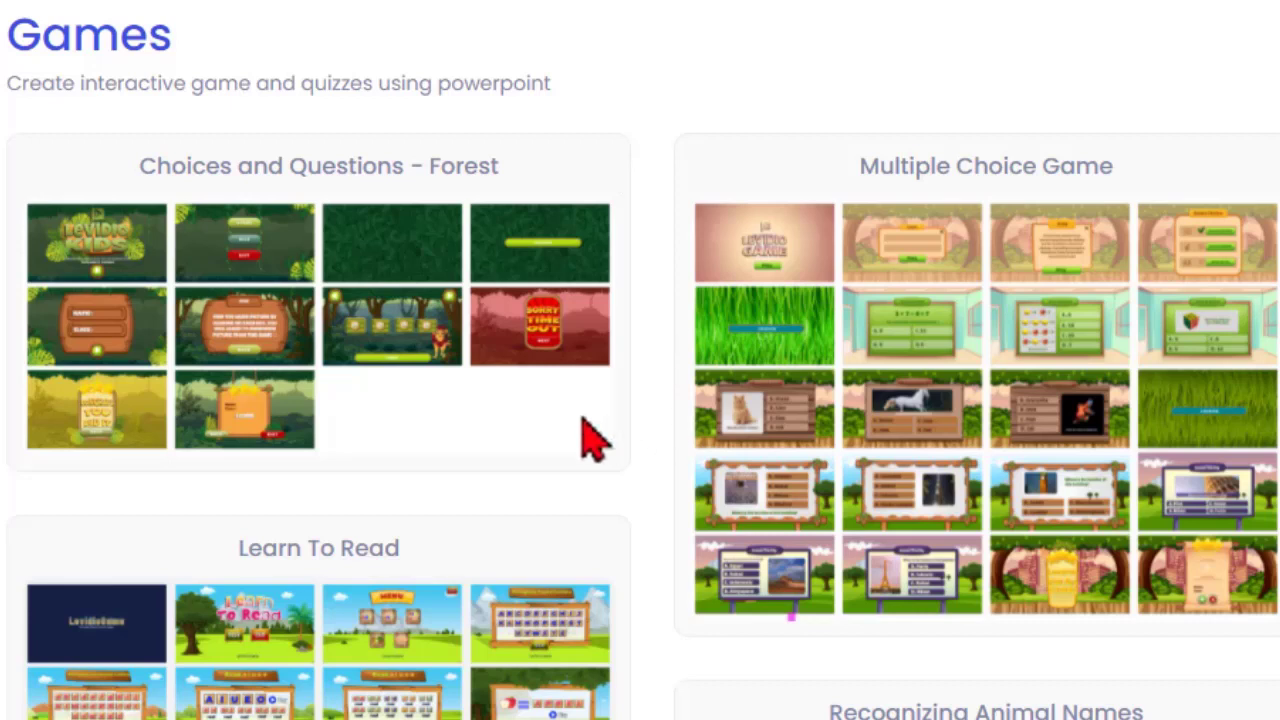
{"action": "scroll", "coordinate": [114, 381], "scroll_direction": "down", "scroll_amount": 3}
{"action": "scroll", "coordinate": [640, 360], "scroll_direction": "down", "scroll_amount": 3}
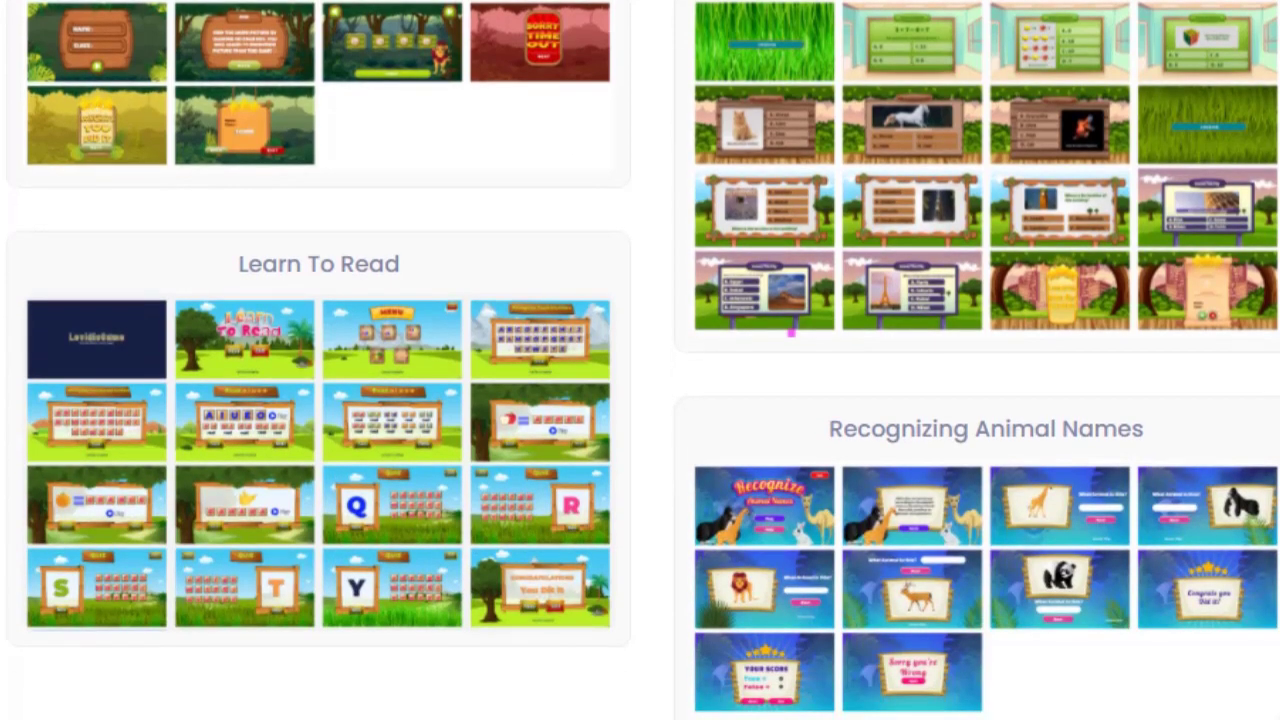
{"action": "scroll", "coordinate": [640, 360], "scroll_direction": "down", "scroll_amount": 6}
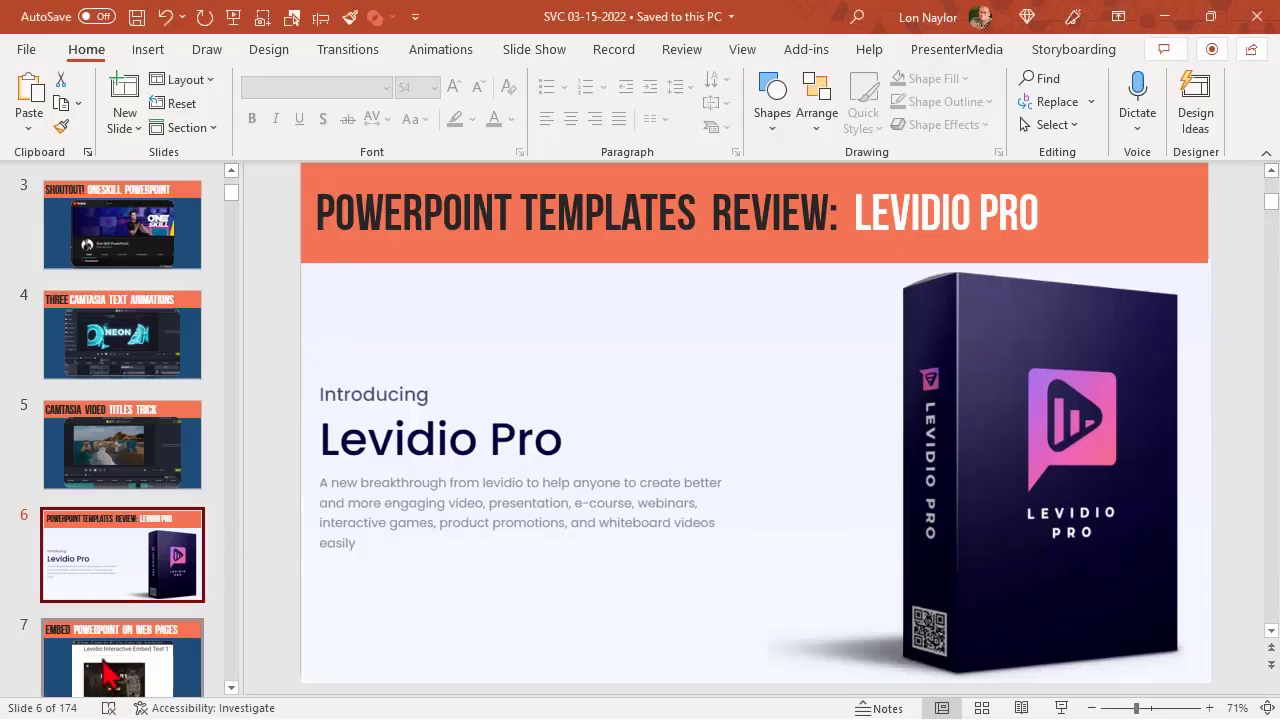
- Switch to the SVC 03-15-2022 deck in PowerPoint, present slide 7 full screen, and show the Embed PowerPoint instructions on slide 8
{"action": "left_click", "coordinate": [105, 663]}
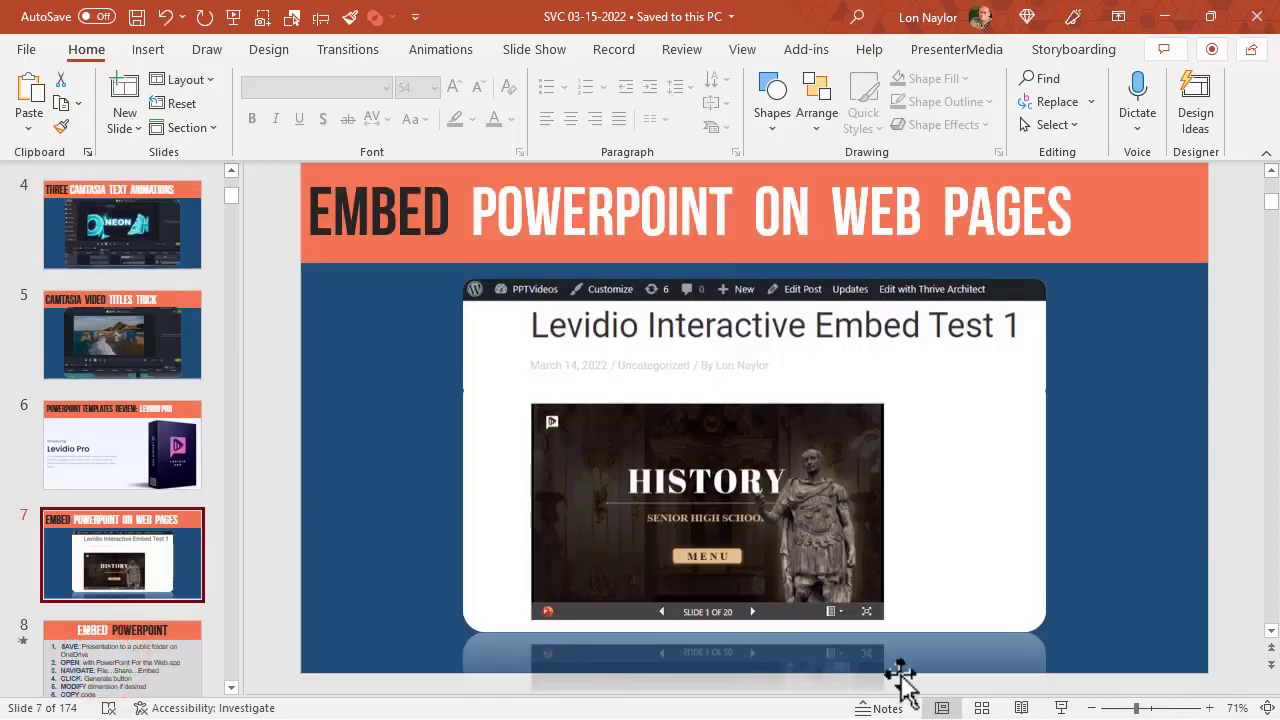
{"action": "left_click", "coordinate": [1060, 707]}
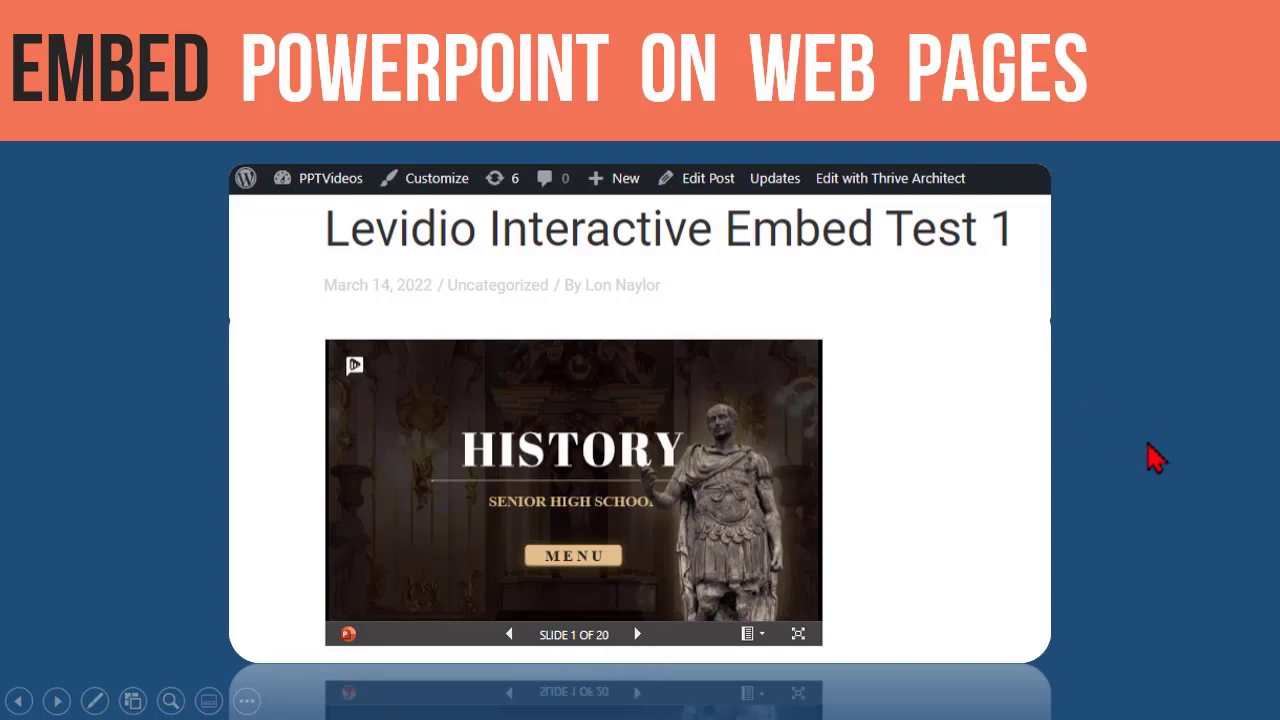
{"action": "key", "text": "Escape"}
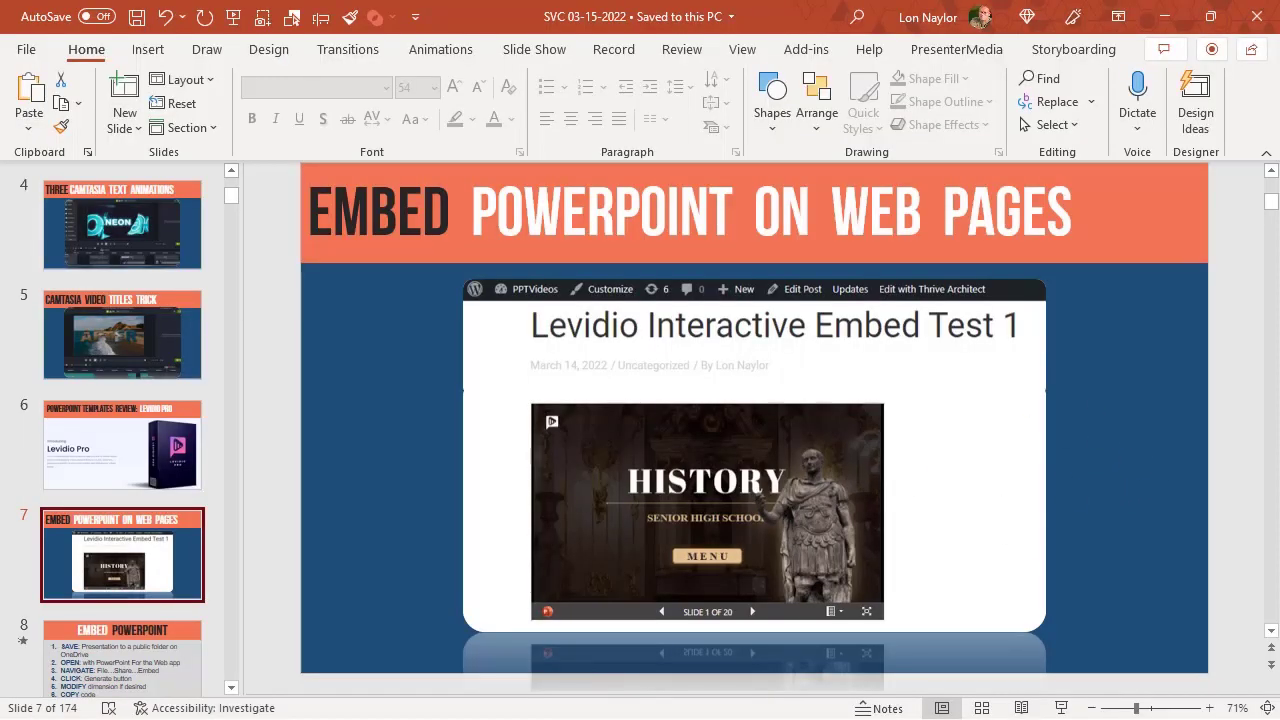
{"action": "left_click", "coordinate": [151, 662]}
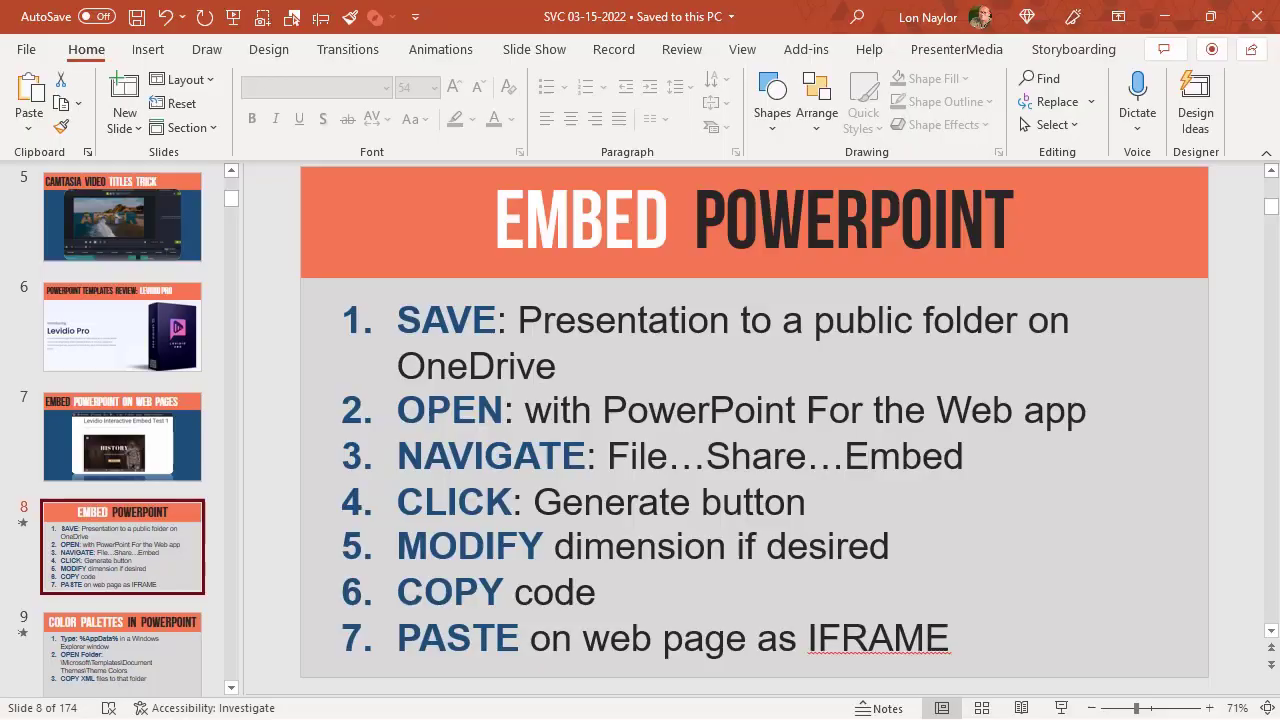
- Switch to the browser's Microsoft Support article on embedding a presentation in a web page or blog and highlight its title
{"action": "key", "text": "alt+Tab"}
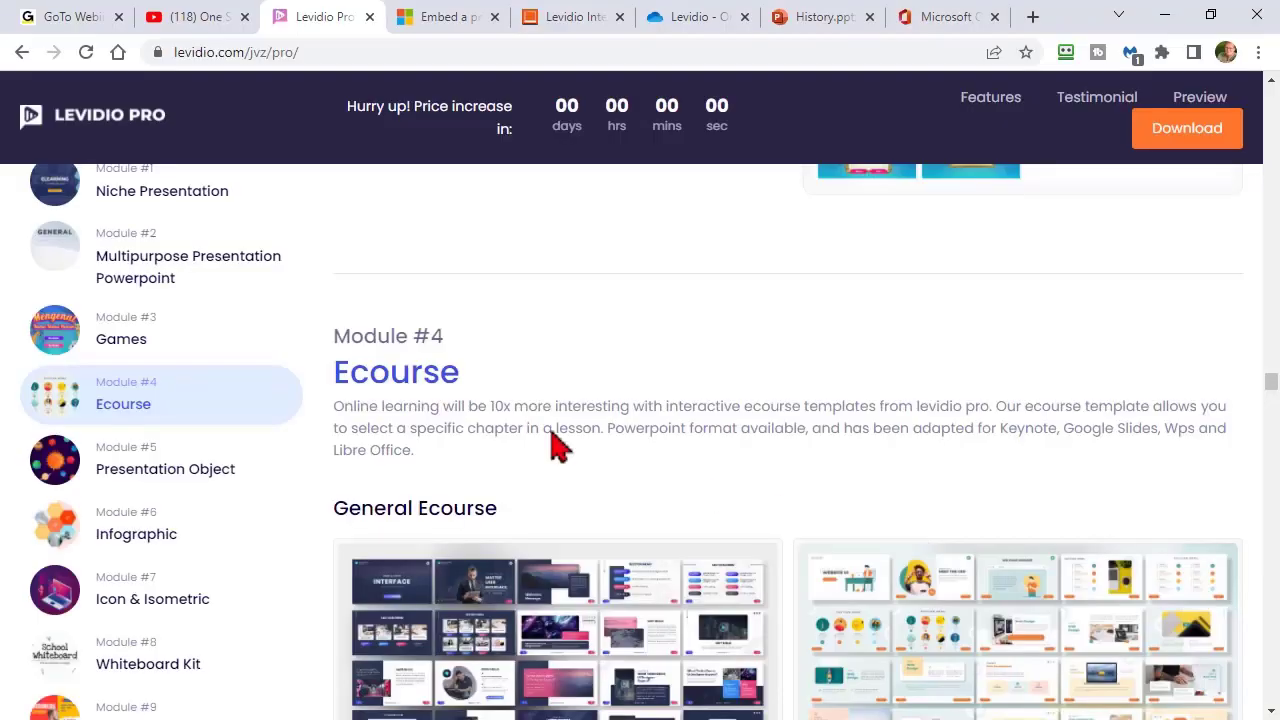
{"action": "left_click", "coordinate": [408, 26]}
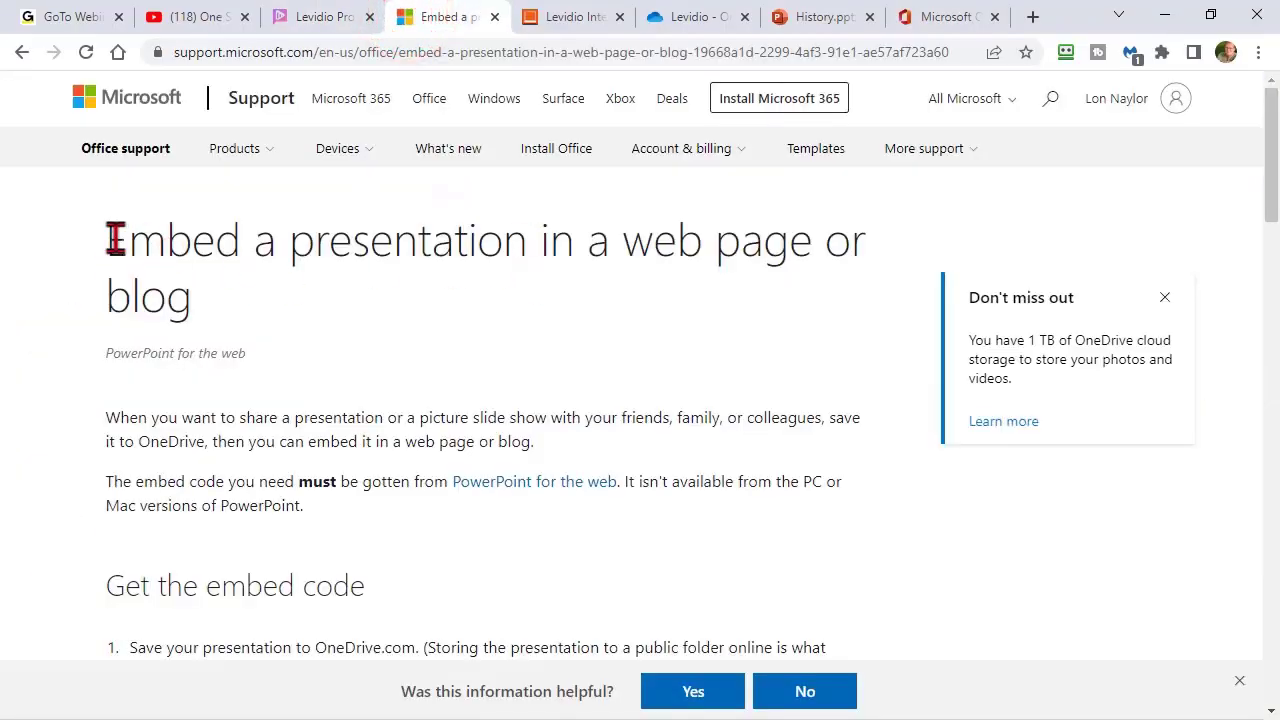
{"action": "left_click_drag", "start_coordinate": [112, 240], "coordinate": [314, 309]}
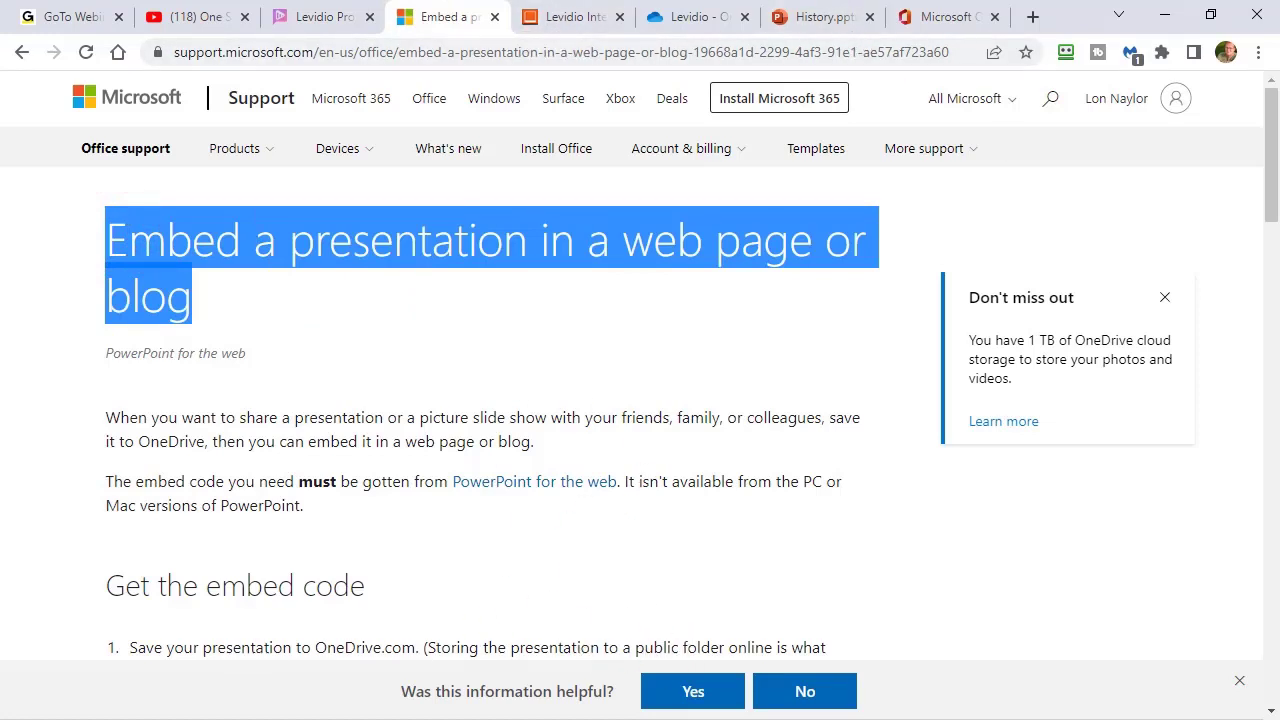
- Switch to the History presentation in desktop PowerPoint and look at its Menu slide and title slide
{"action": "key", "text": "alt+Tab"}
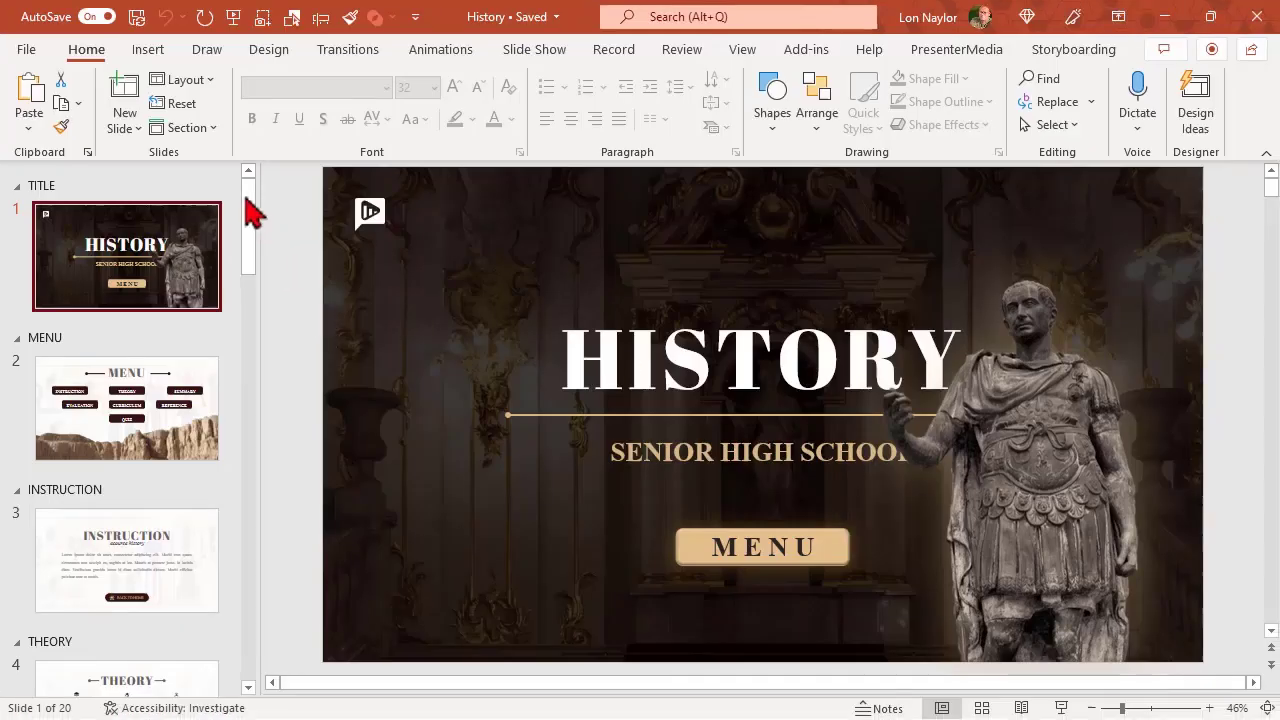
{"action": "left_click_drag", "start_coordinate": [250, 259], "coordinate": [249, 274]}
{"action": "left_click", "coordinate": [160, 350]}
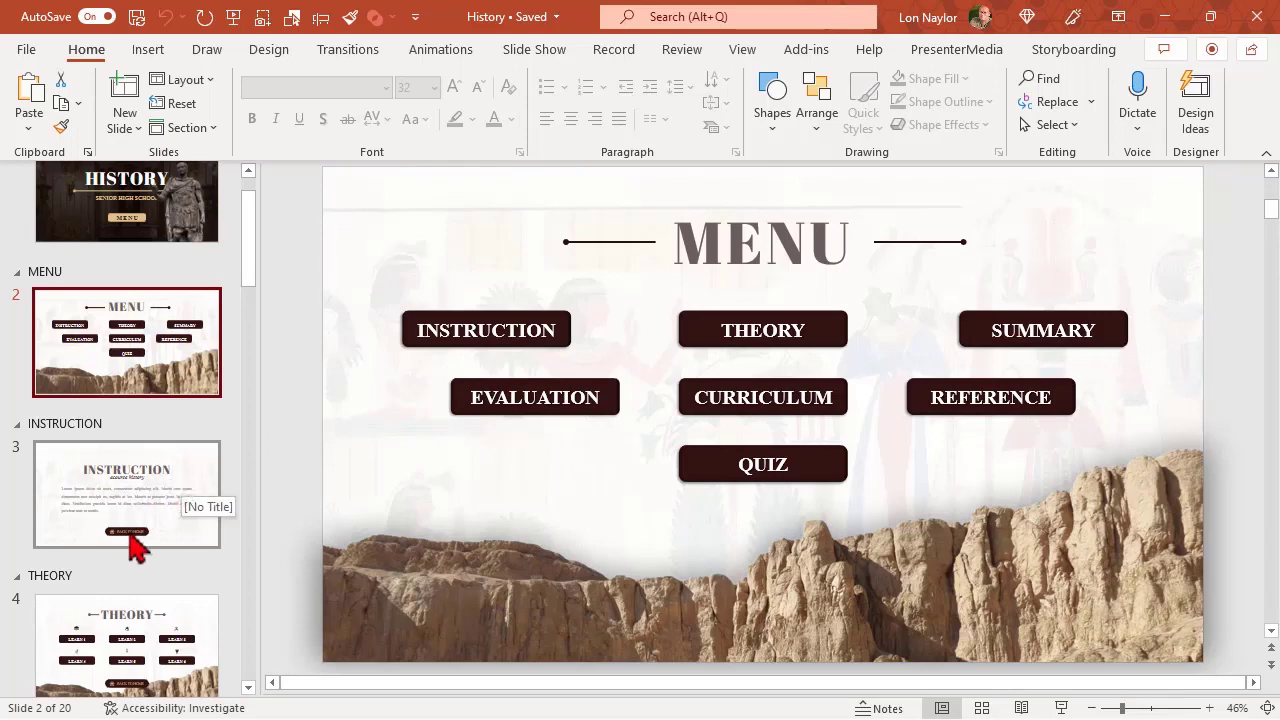
{"action": "left_click", "coordinate": [152, 243]}
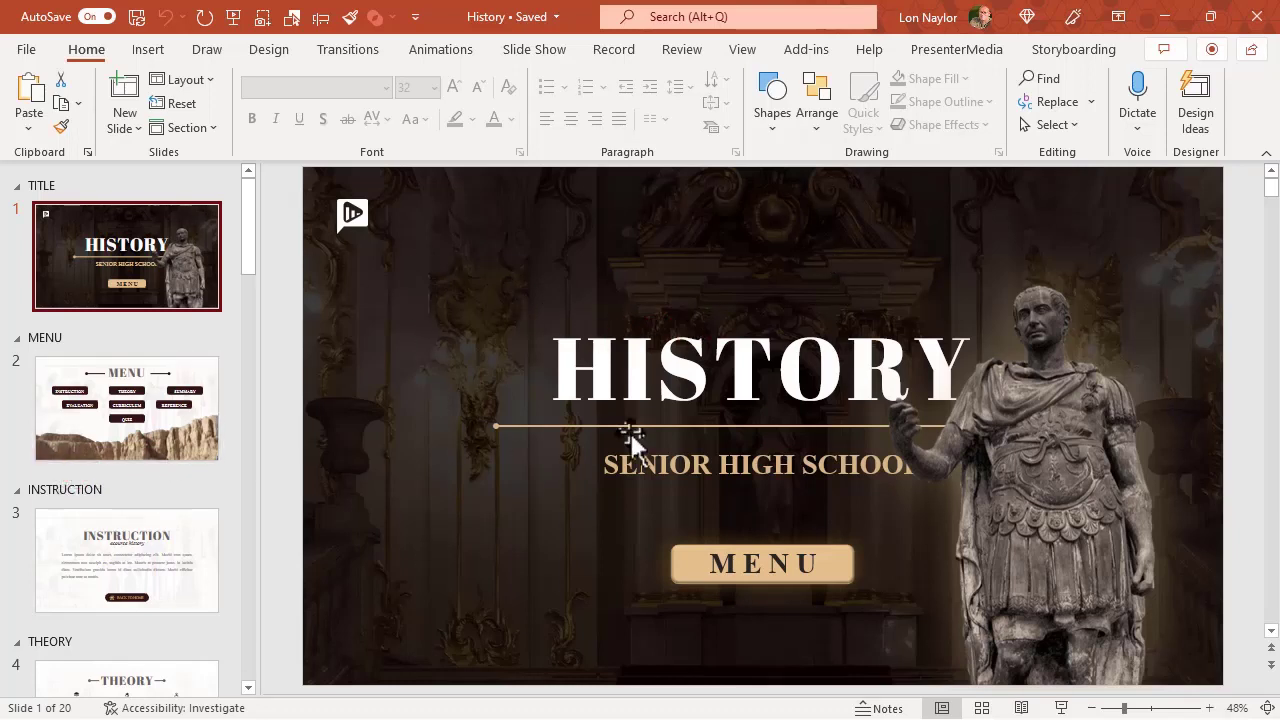
- Check the Save a Copy options for the OneDrive Levidio folder and return to the History presentation
{"action": "left_click", "coordinate": [26, 50]}
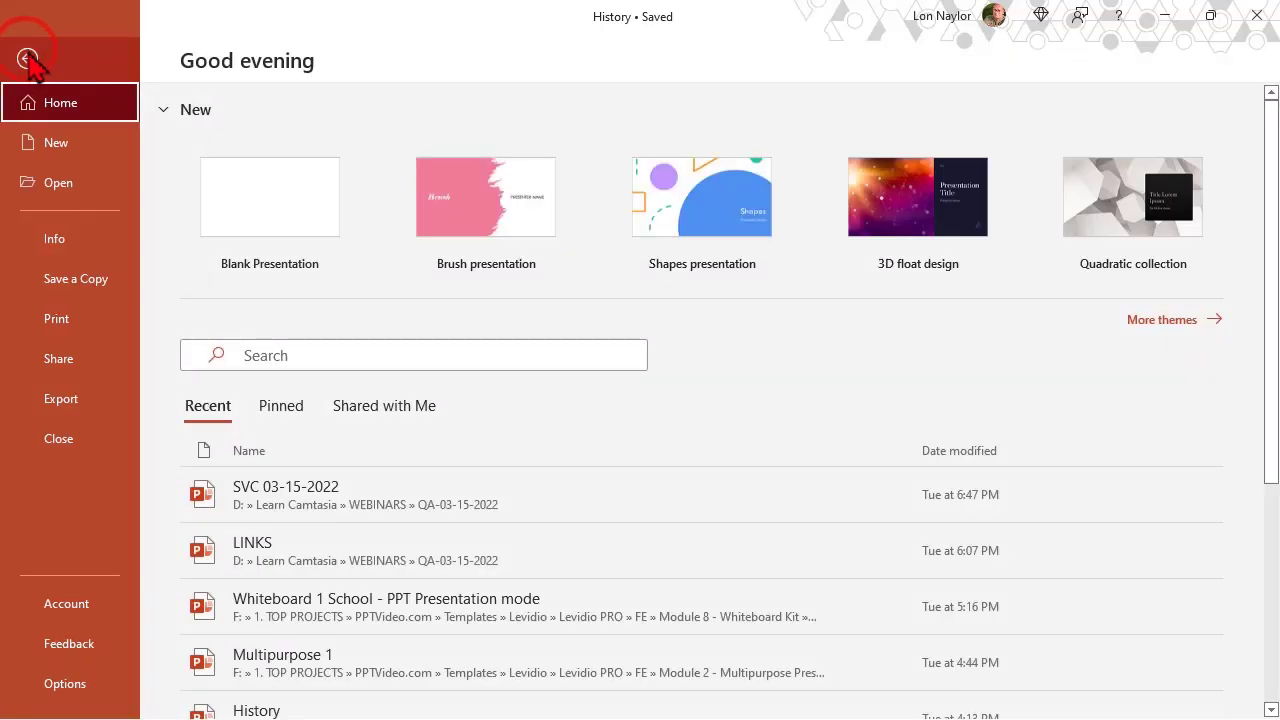
{"action": "left_click", "coordinate": [70, 290]}
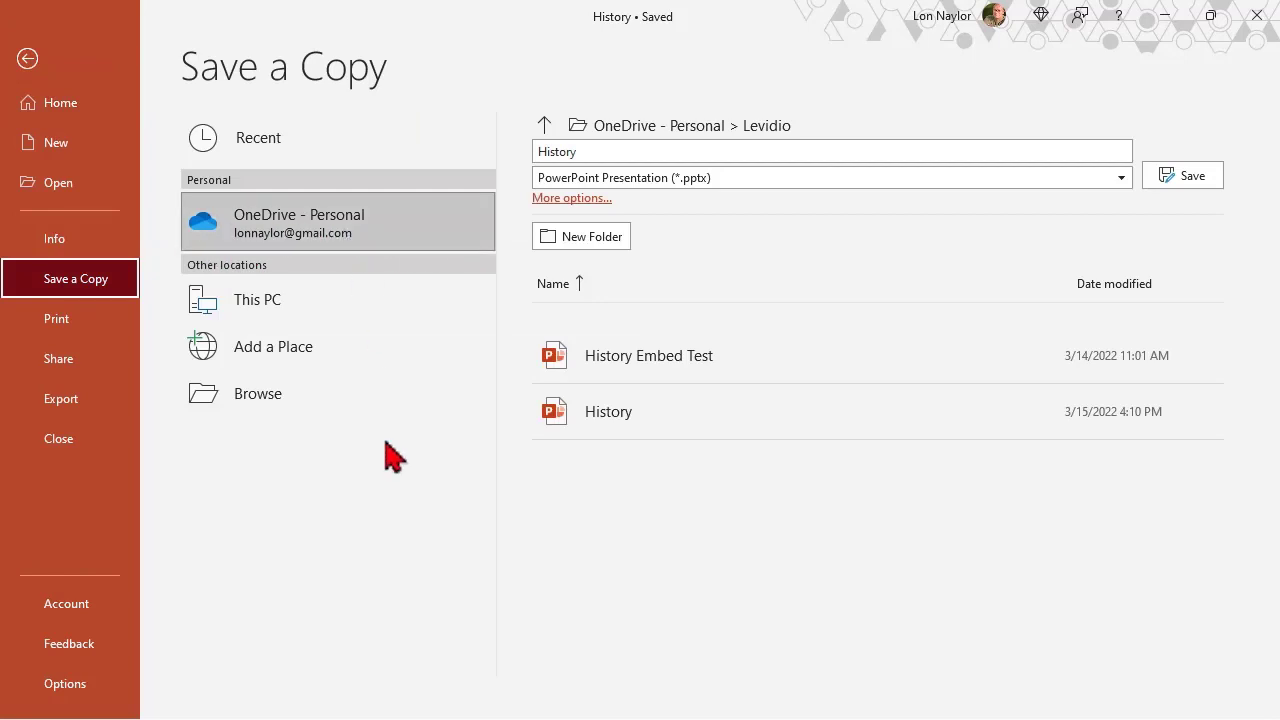
{"action": "left_click", "coordinate": [28, 60]}
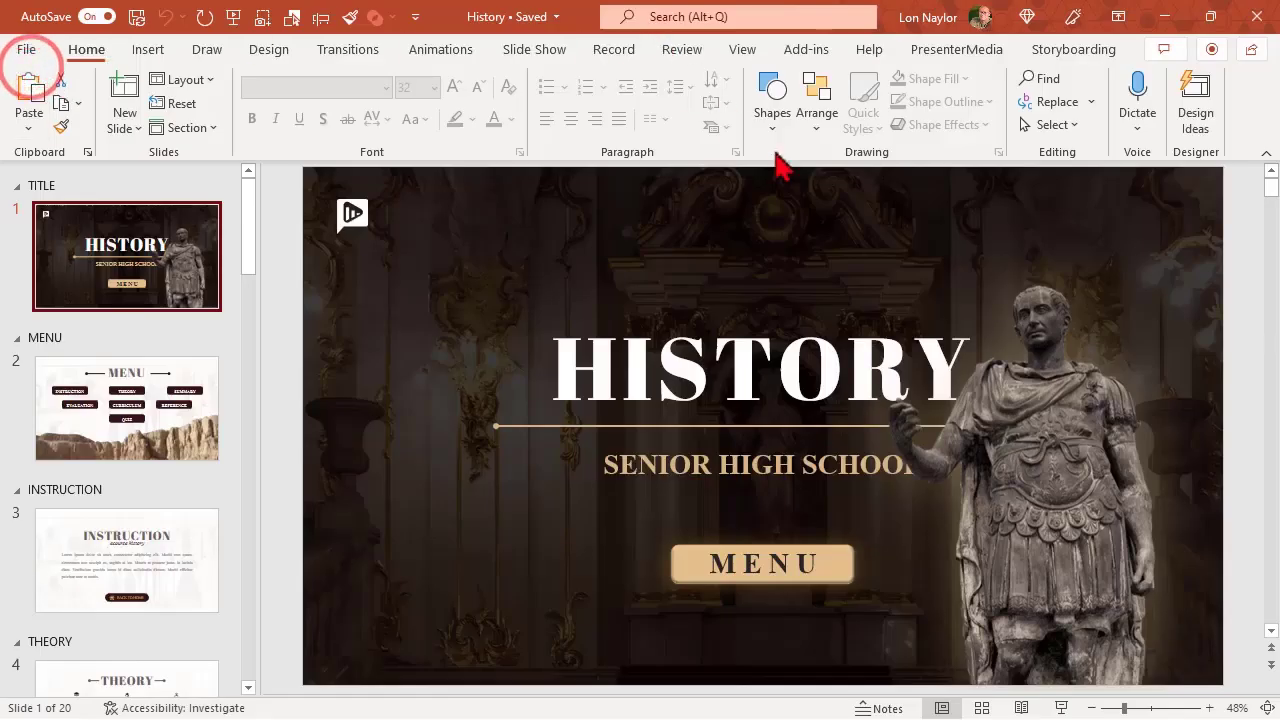
- Switch to the OneDrive Levidio folder in the browser and highlight the onedrive.live.com part of its address
{"action": "key", "text": "alt+Tab"}
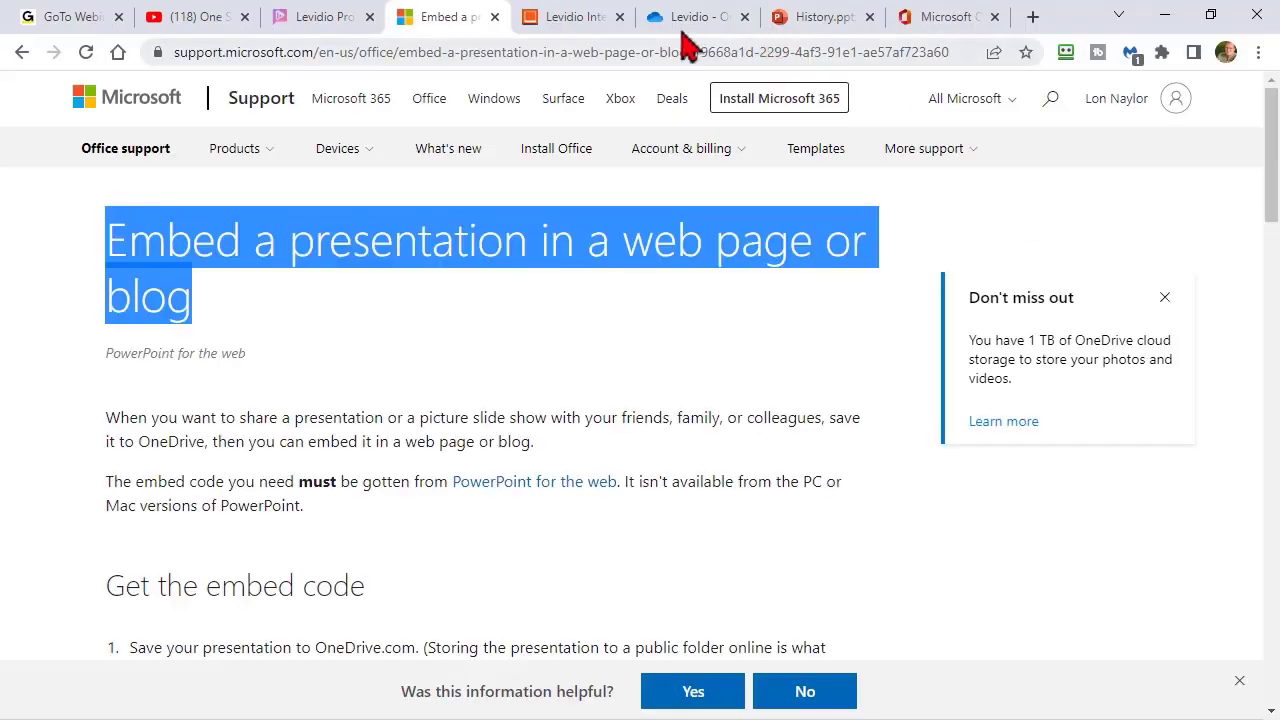
{"action": "left_click", "coordinate": [685, 18]}
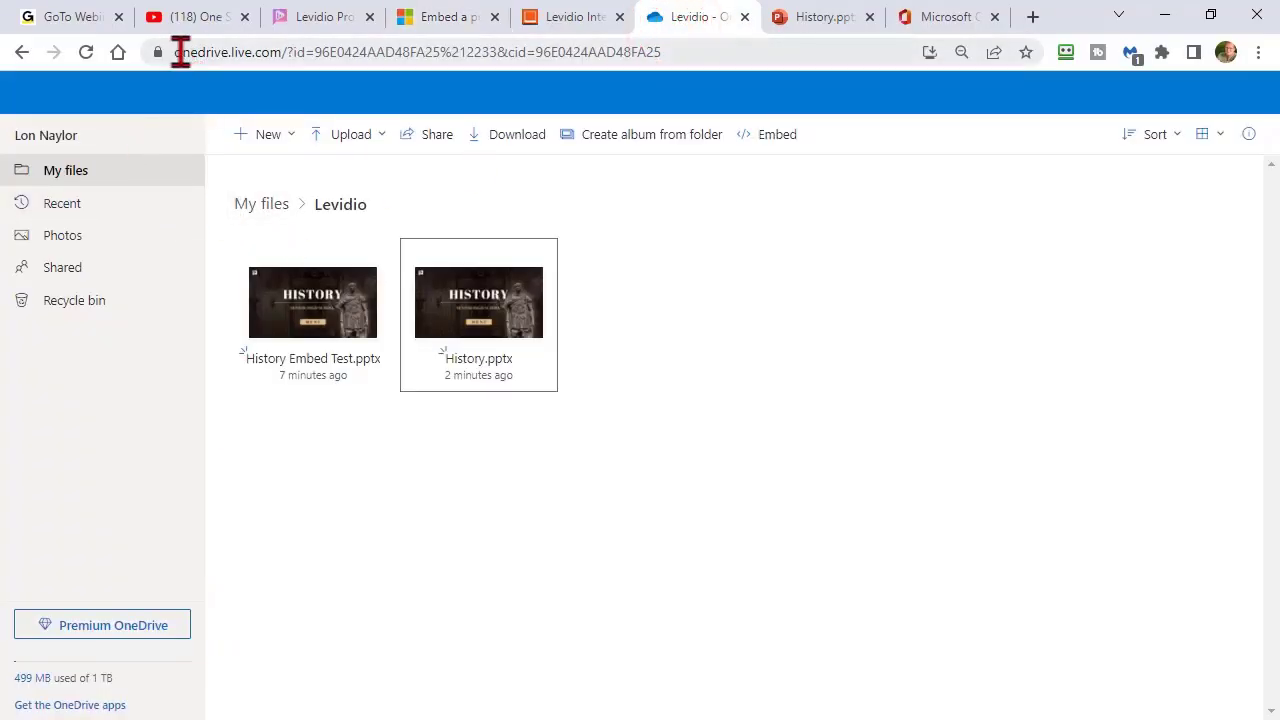
{"action": "left_click_drag", "start_coordinate": [175, 52], "coordinate": [283, 56]}
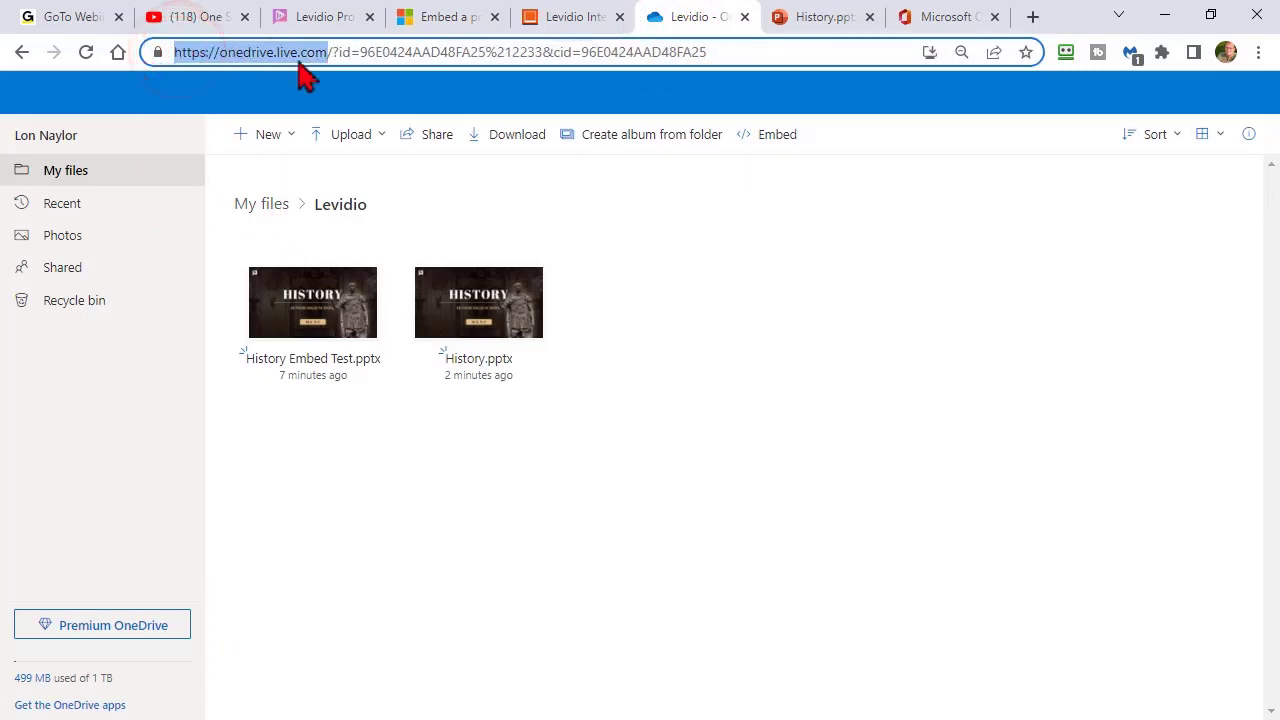
{"action": "left_click", "coordinate": [818, 472]}
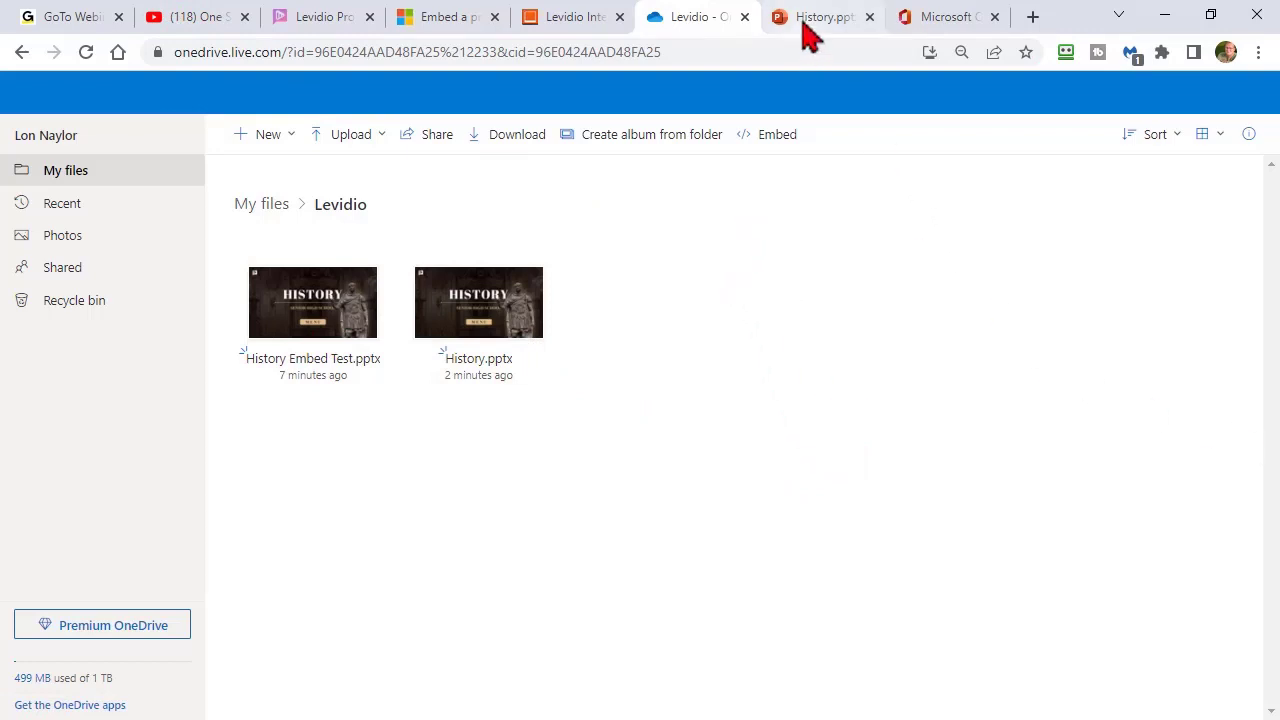
- View the recent files on the Office home page, and show History.pptx in PowerPoint for the web with its onedrive.live.com address highlighted
{"action": "left_click", "coordinate": [940, 17]}
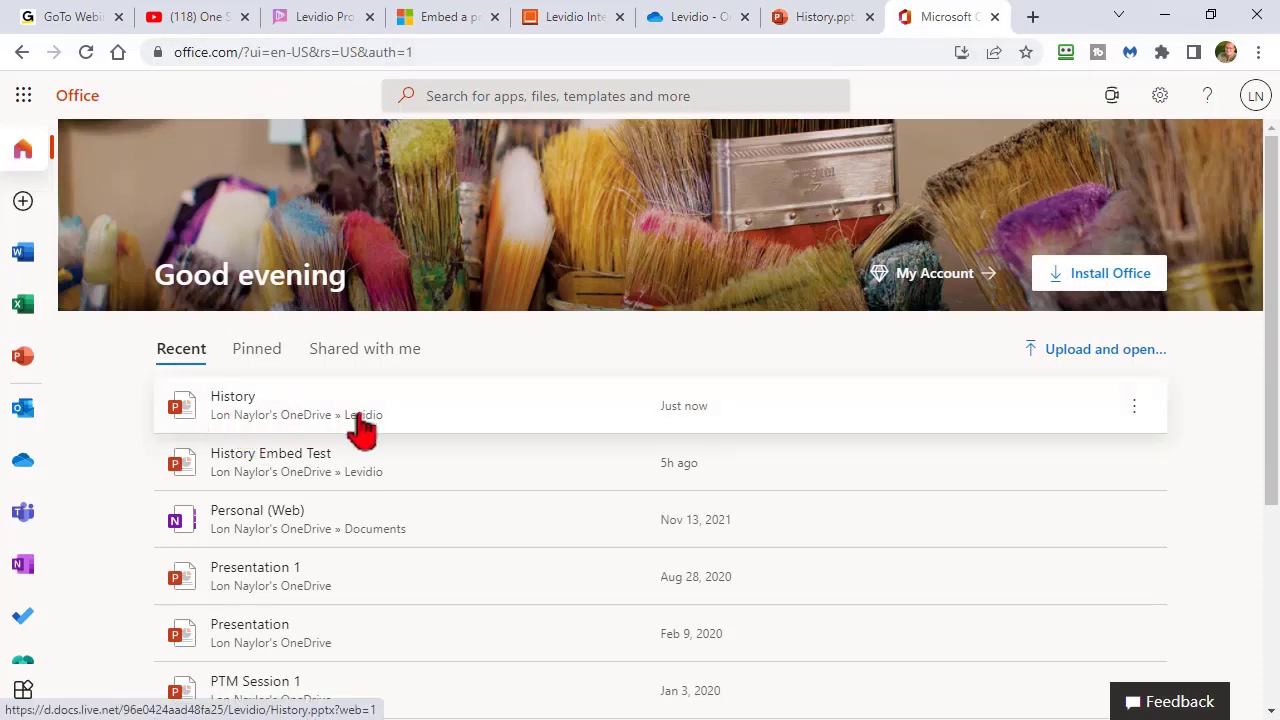
{"action": "left_click", "coordinate": [822, 17]}
{"action": "left_click", "coordinate": [177, 52]}
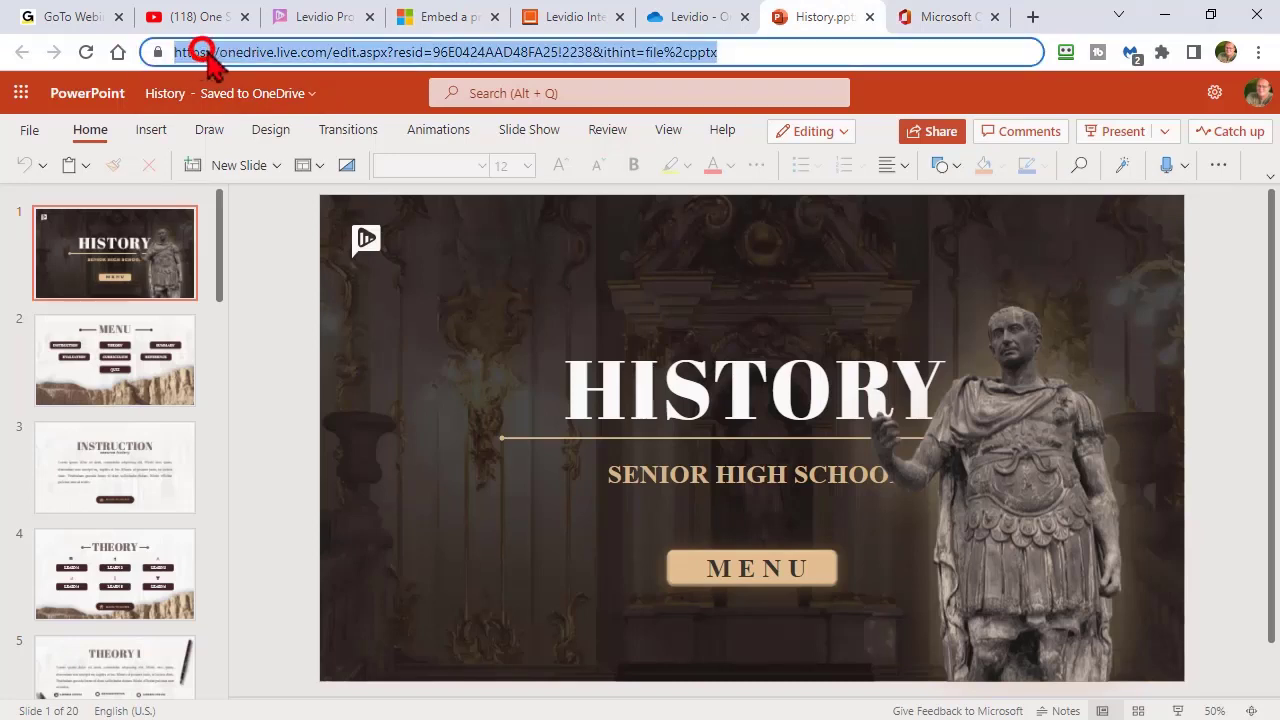
{"action": "left_click_drag", "start_coordinate": [174, 51], "coordinate": [327, 51]}
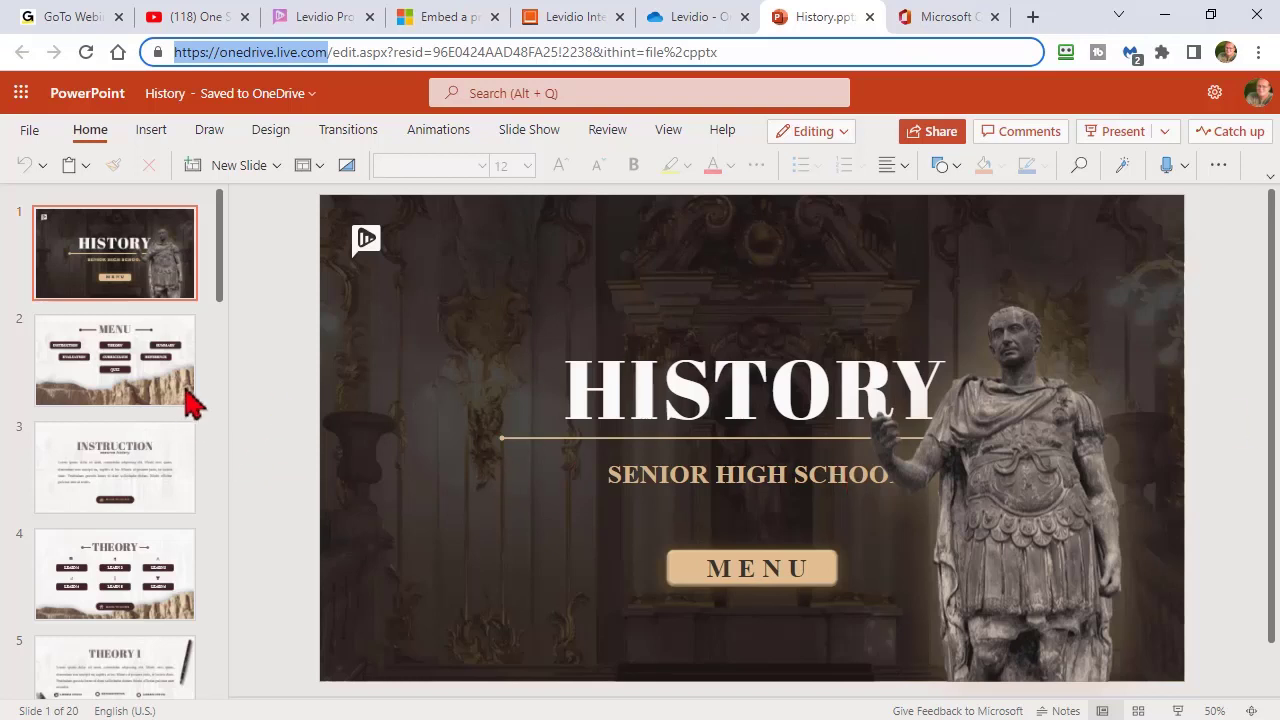
- Generate the embed code for the History presentation, go over its width and height fields, and close the Embed dialog
{"action": "left_click", "coordinate": [30, 131]}
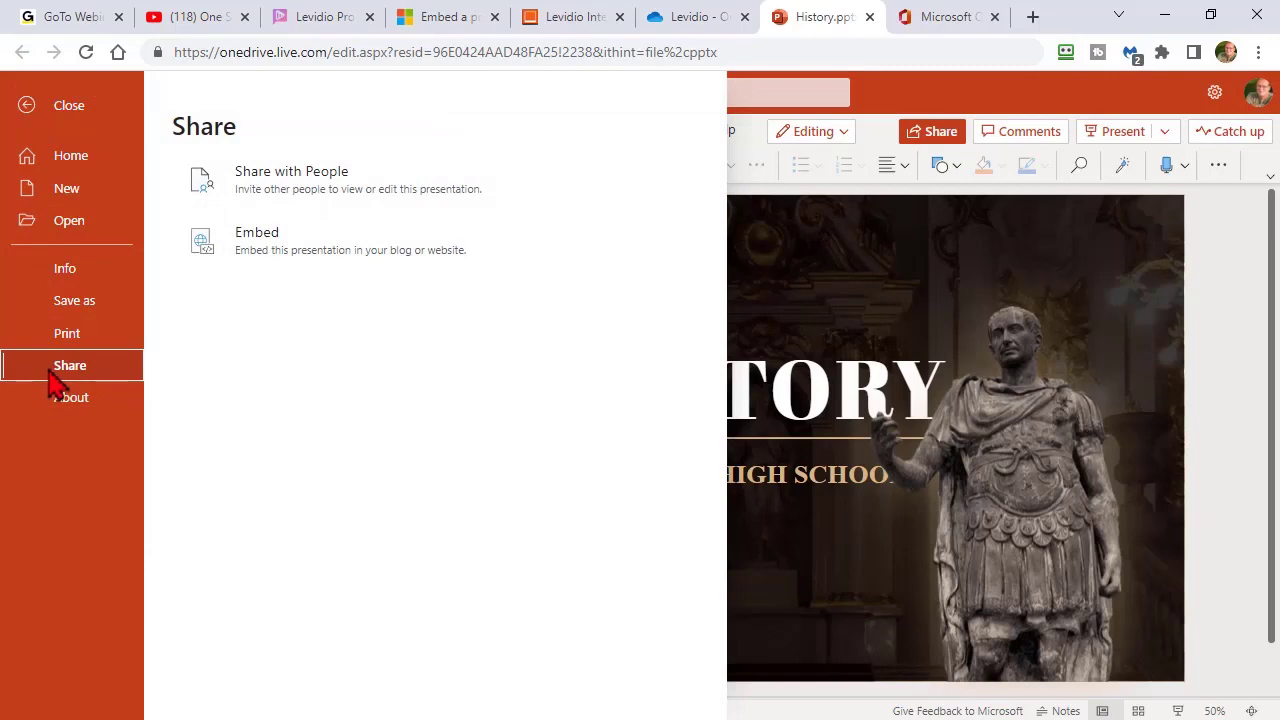
{"action": "left_click", "coordinate": [252, 241]}
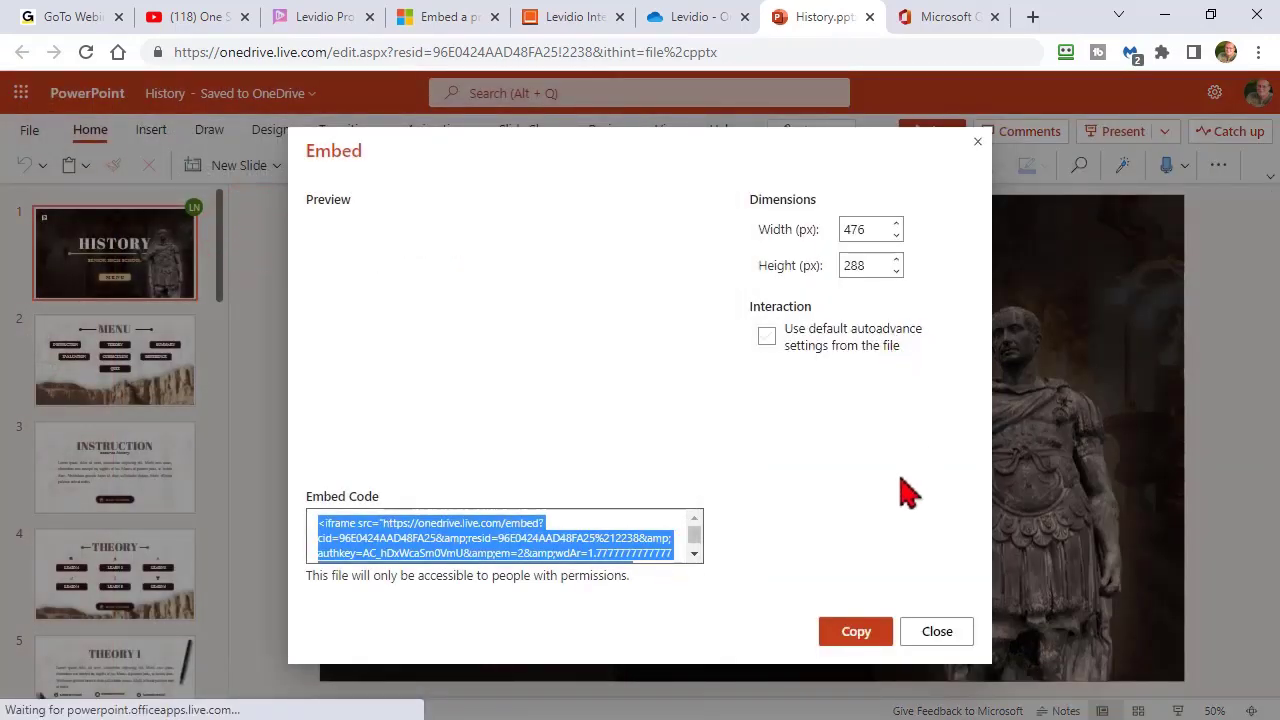
{"action": "left_click", "coordinate": [875, 230]}
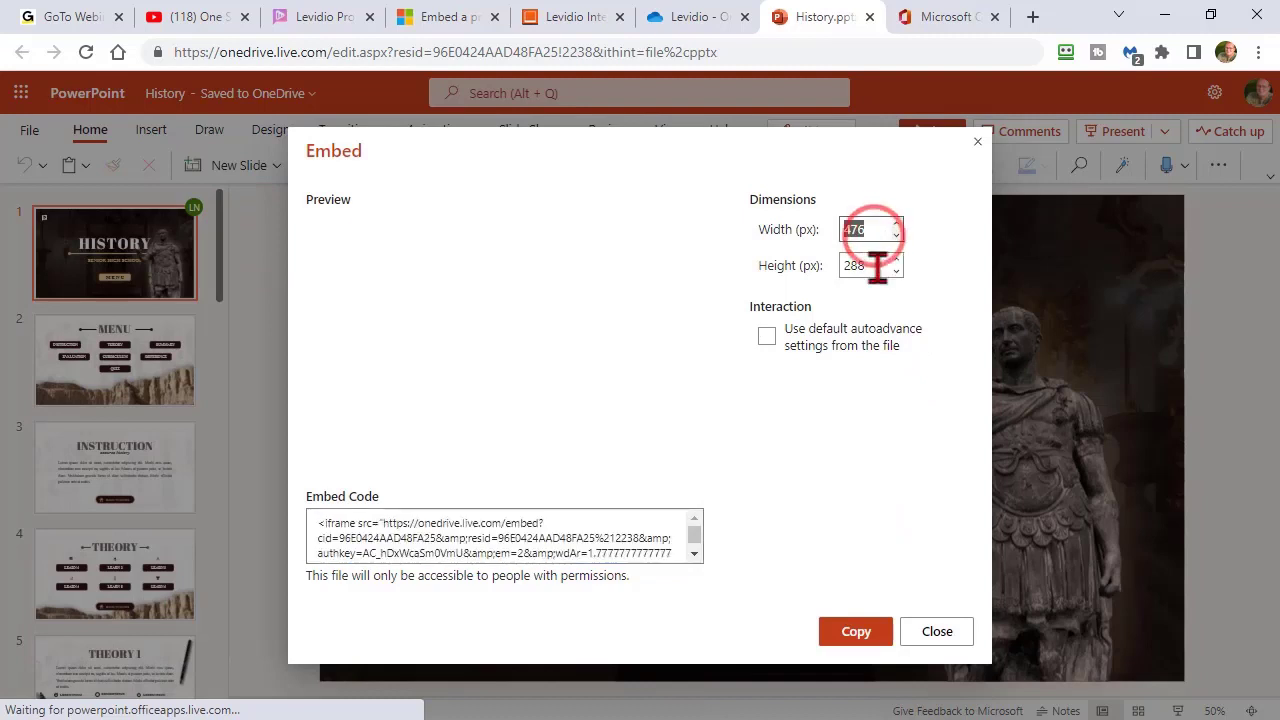
{"action": "left_click", "coordinate": [877, 266]}
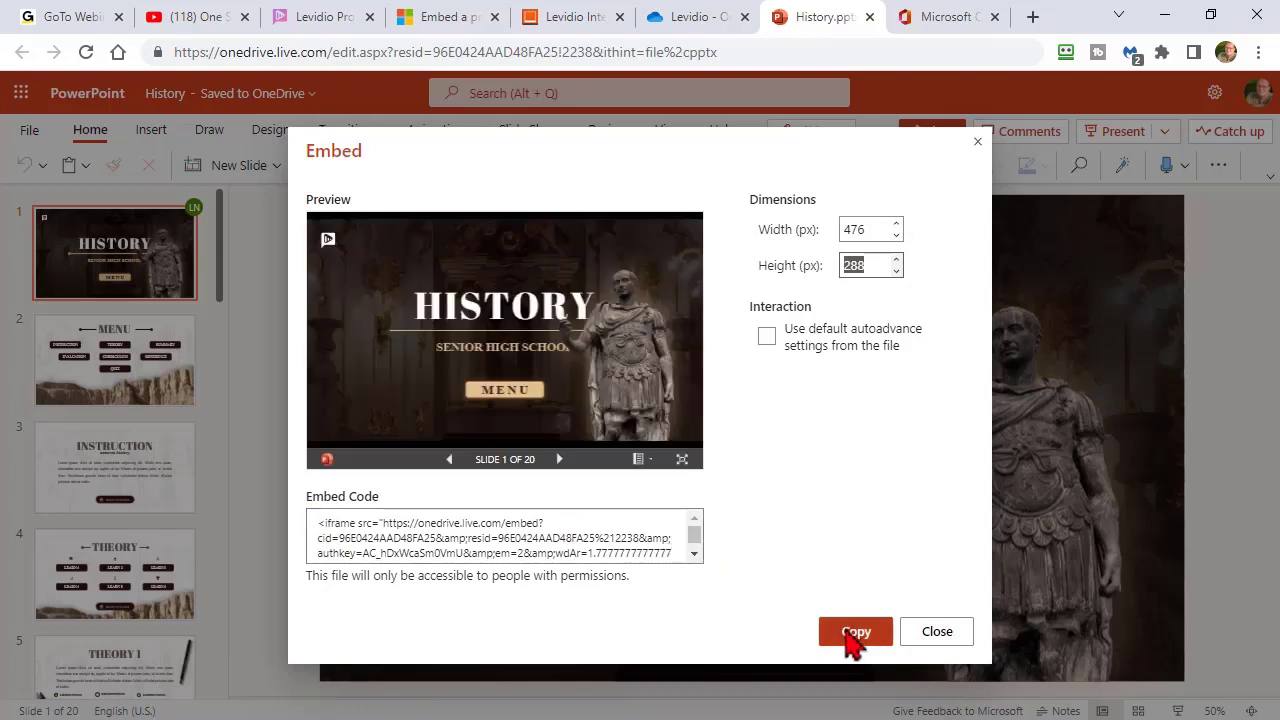
{"action": "left_click", "coordinate": [938, 634]}
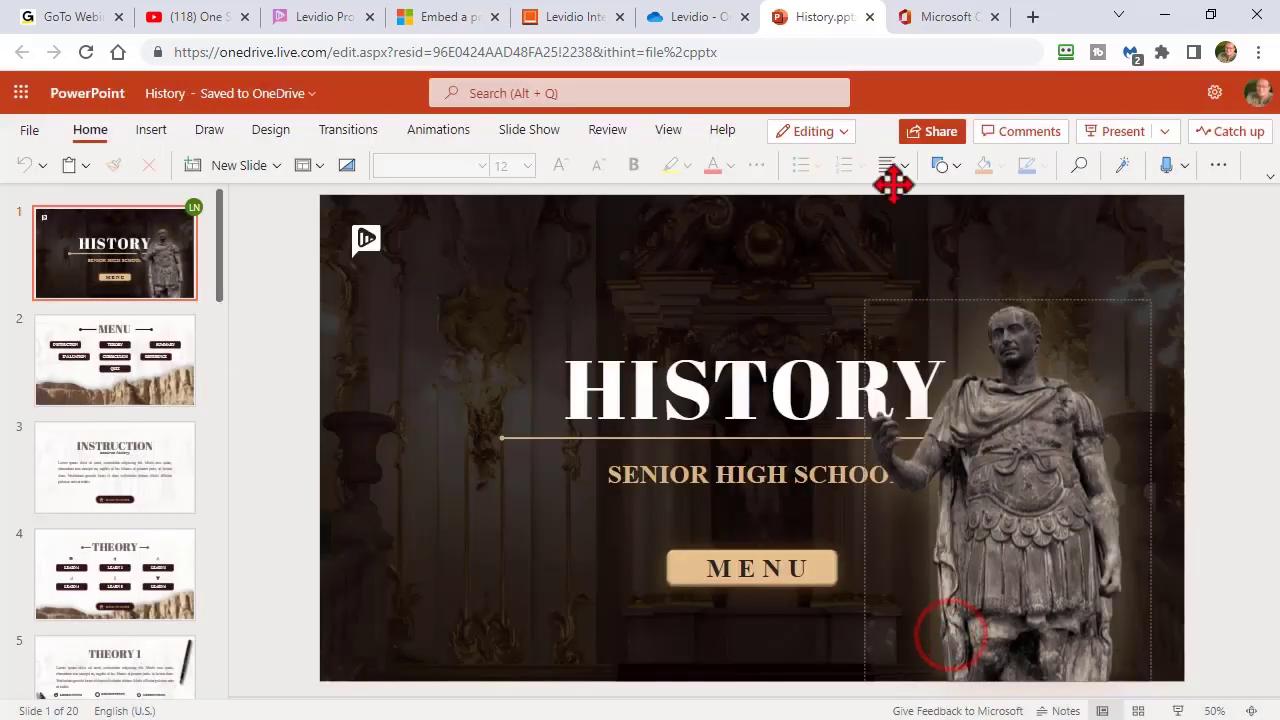
- Open the Levidio Interactive Embed Test 1 web page containing the embedded presentation
{"action": "left_click", "coordinate": [562, 20]}
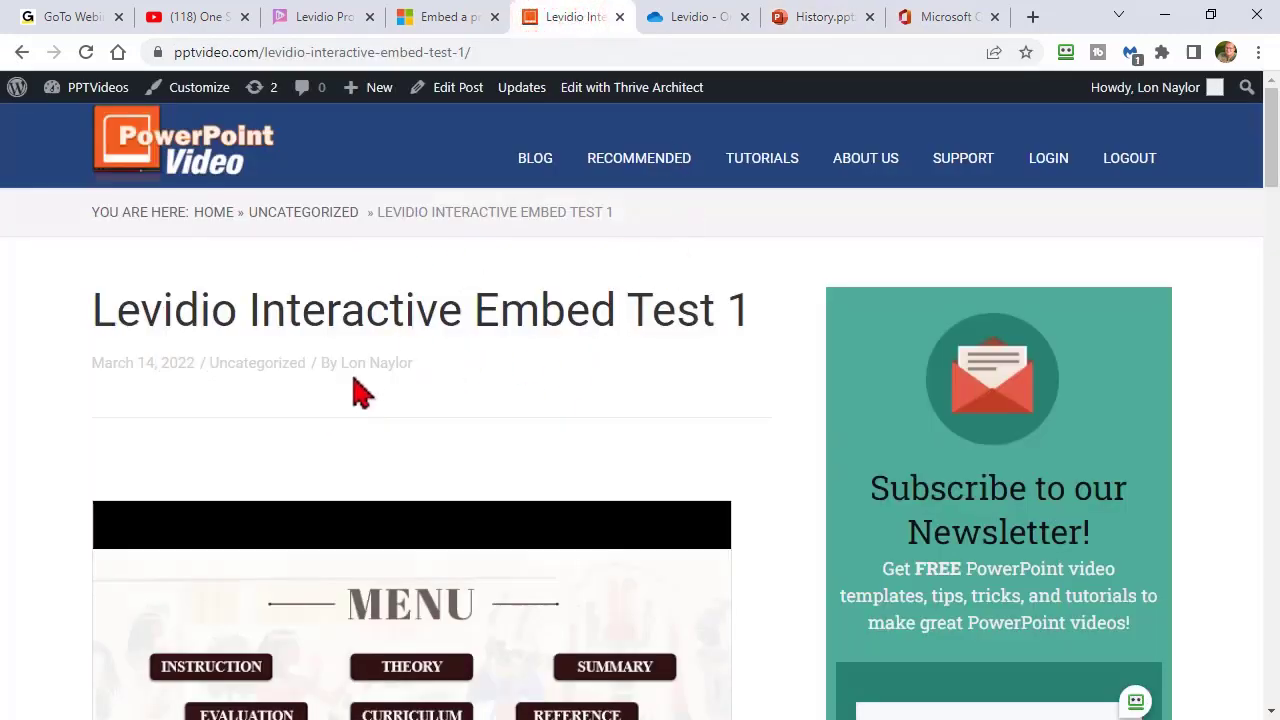
- Open the Levidio Interactive Embed Test 1 post for editing and highlight the first OneDrive iframe embed code in its text
{"action": "key", "text": "F5"}
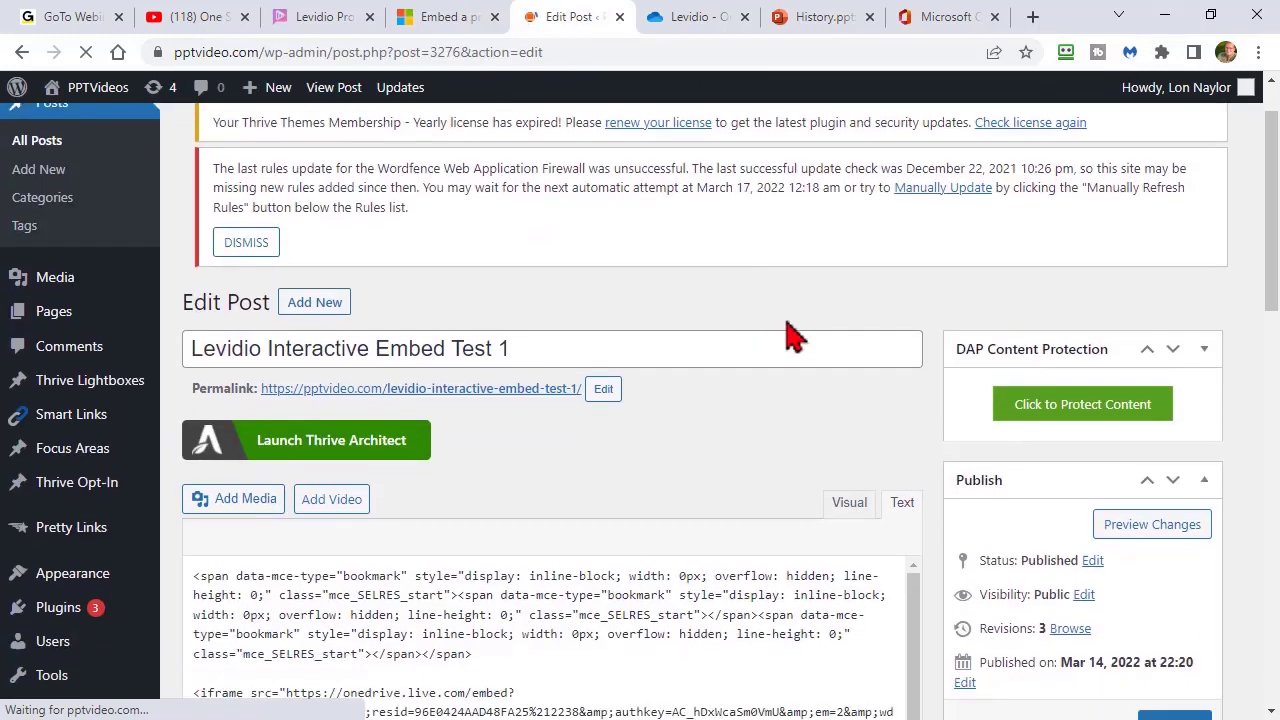
{"action": "scroll", "coordinate": [890, 300], "scroll_direction": "down", "scroll_amount": 3}
{"action": "left_click", "coordinate": [897, 232]}
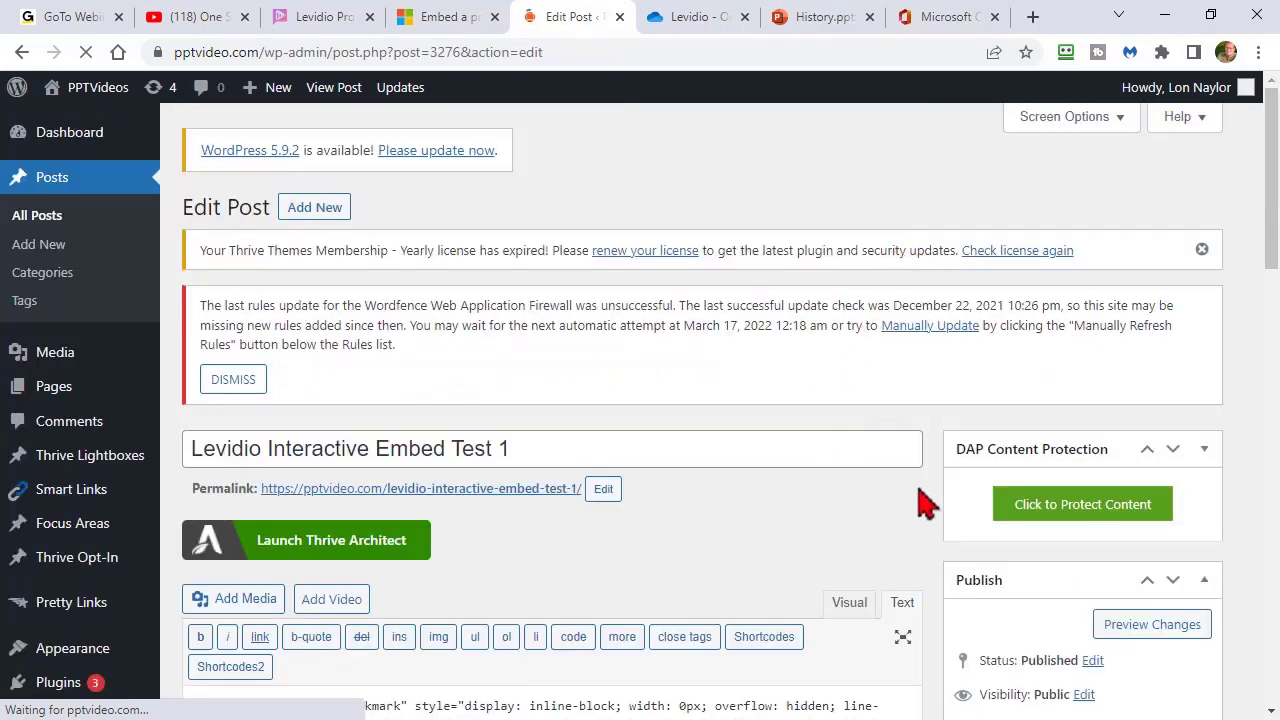
{"action": "scroll", "coordinate": [921, 500], "scroll_direction": "down", "scroll_amount": 4}
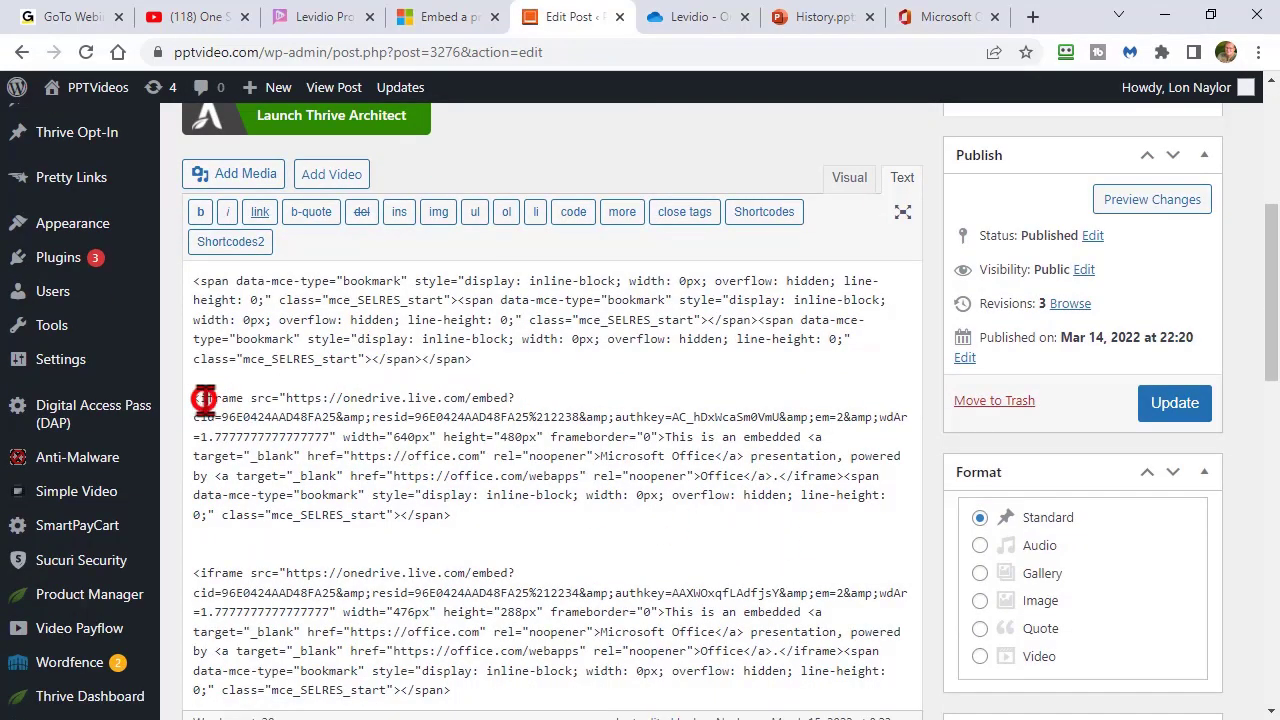
{"action": "left_click_drag", "start_coordinate": [204, 399], "coordinate": [691, 514]}
{"action": "left_click", "coordinate": [690, 518]}
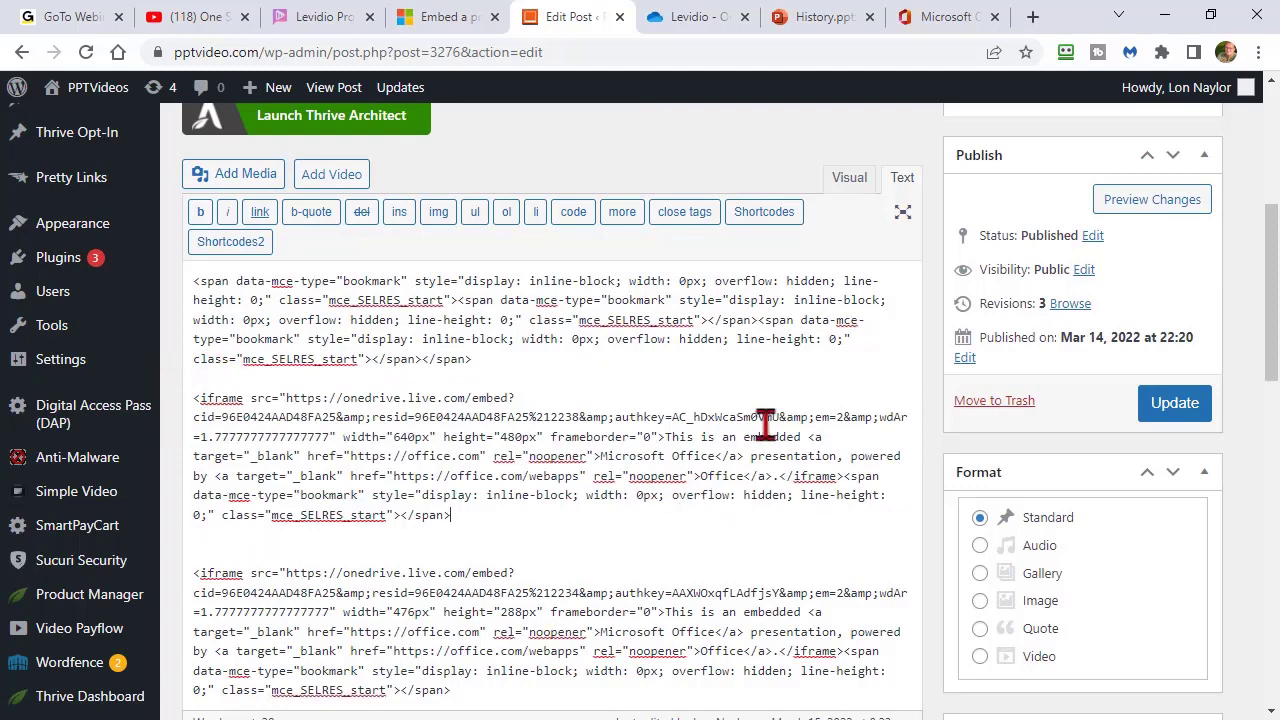
- Return to the published page and test the first embedded presentation's slide navigation and menu links, visiting the Menu, Evaluation and Reference slides
{"action": "scroll", "coordinate": [806, 522], "scroll_direction": "up", "scroll_amount": 4}
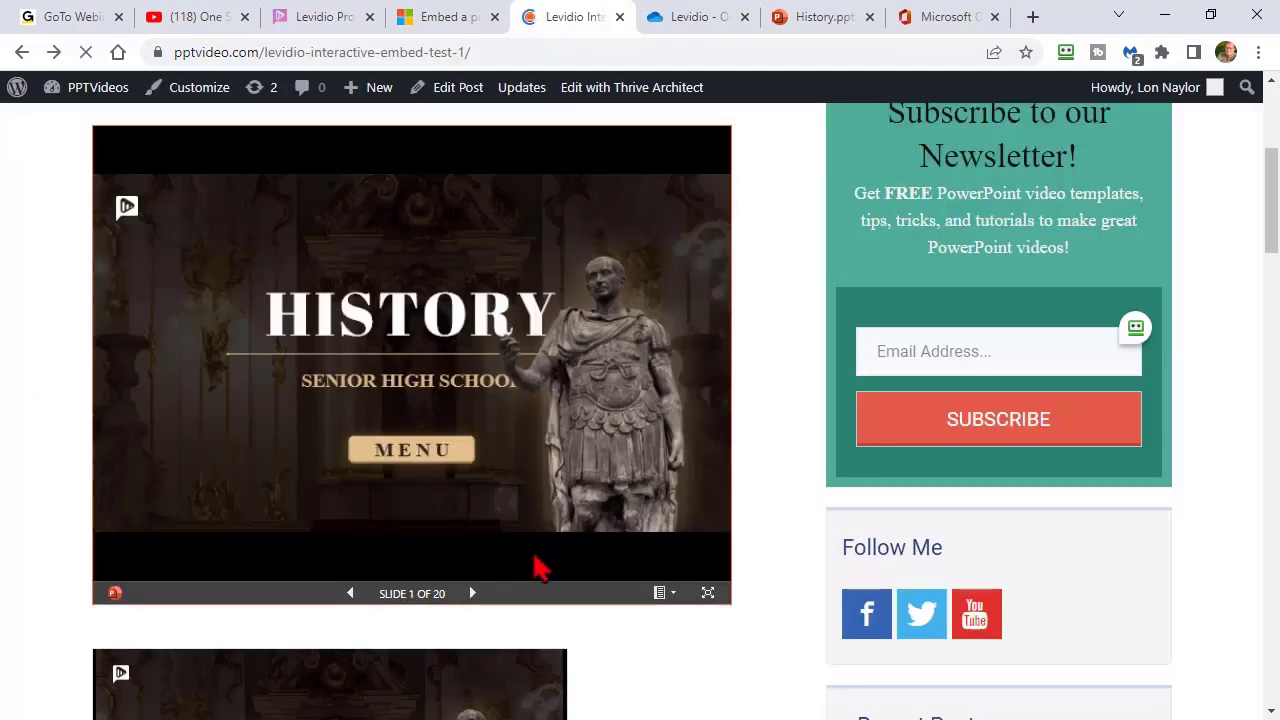
{"action": "left_click", "coordinate": [472, 594]}
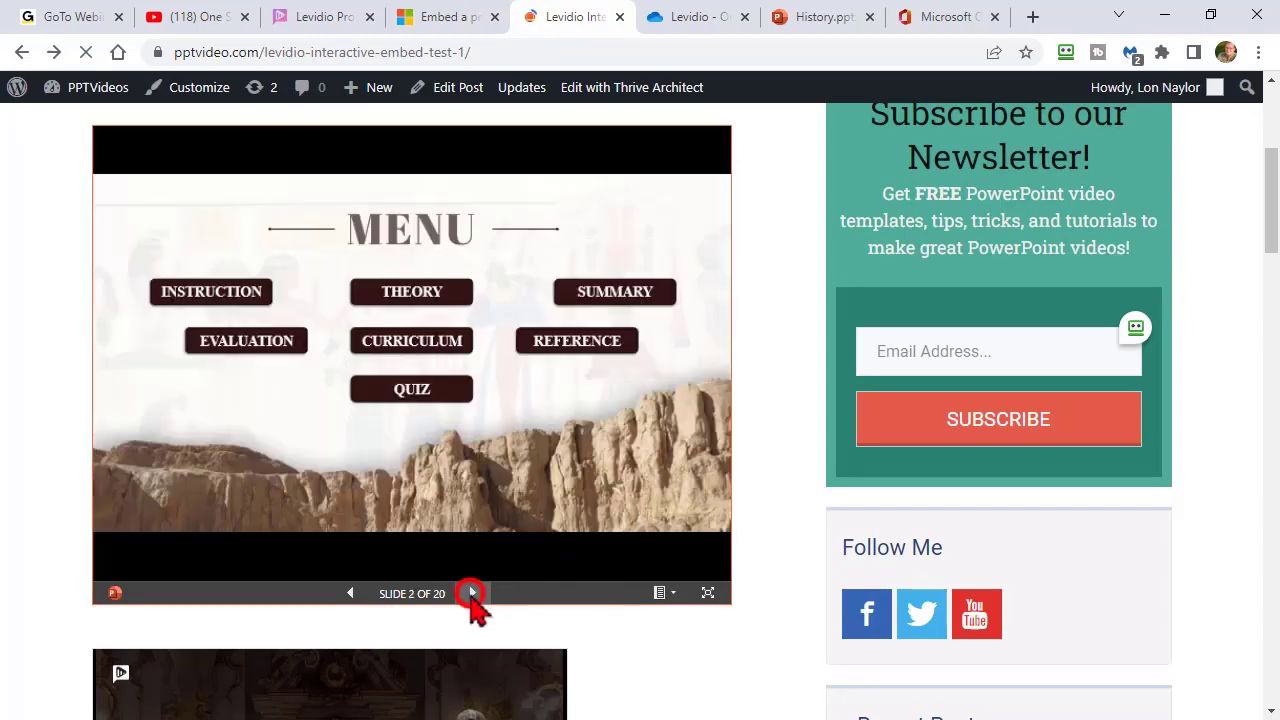
{"action": "left_click", "coordinate": [351, 594]}
{"action": "left_click", "coordinate": [411, 462]}
{"action": "left_click", "coordinate": [250, 346]}
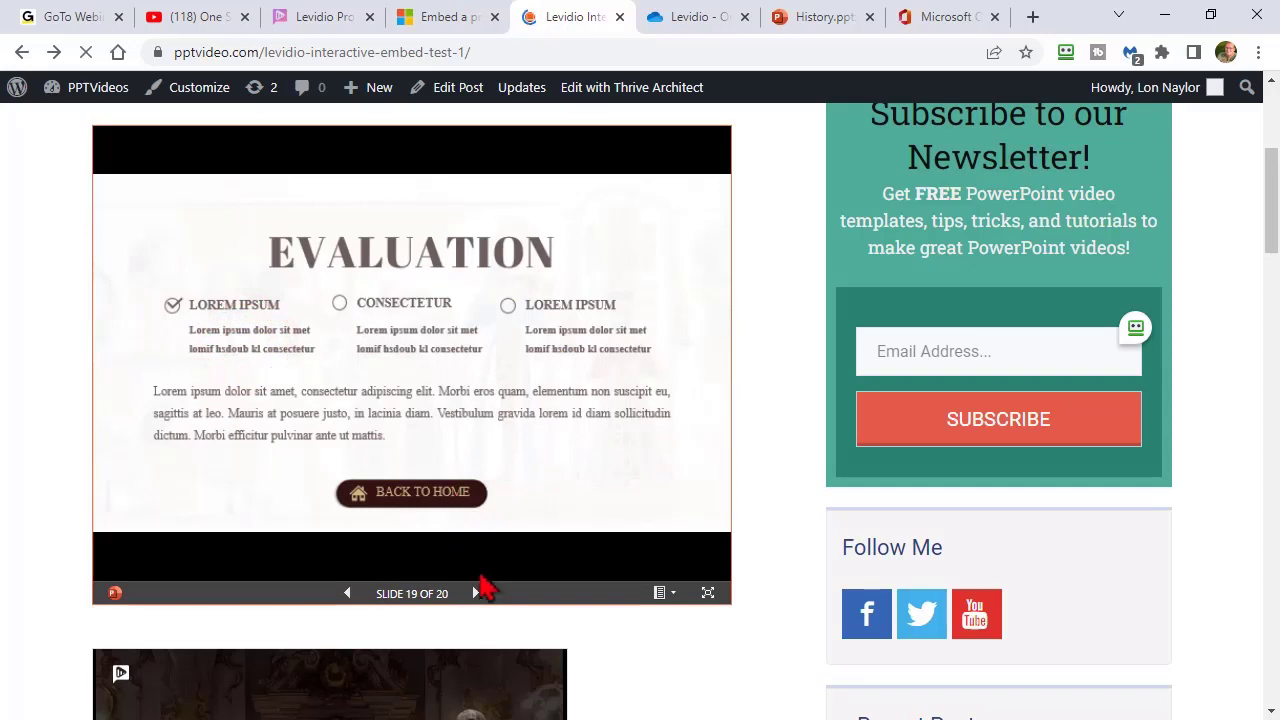
{"action": "left_click", "coordinate": [476, 593]}
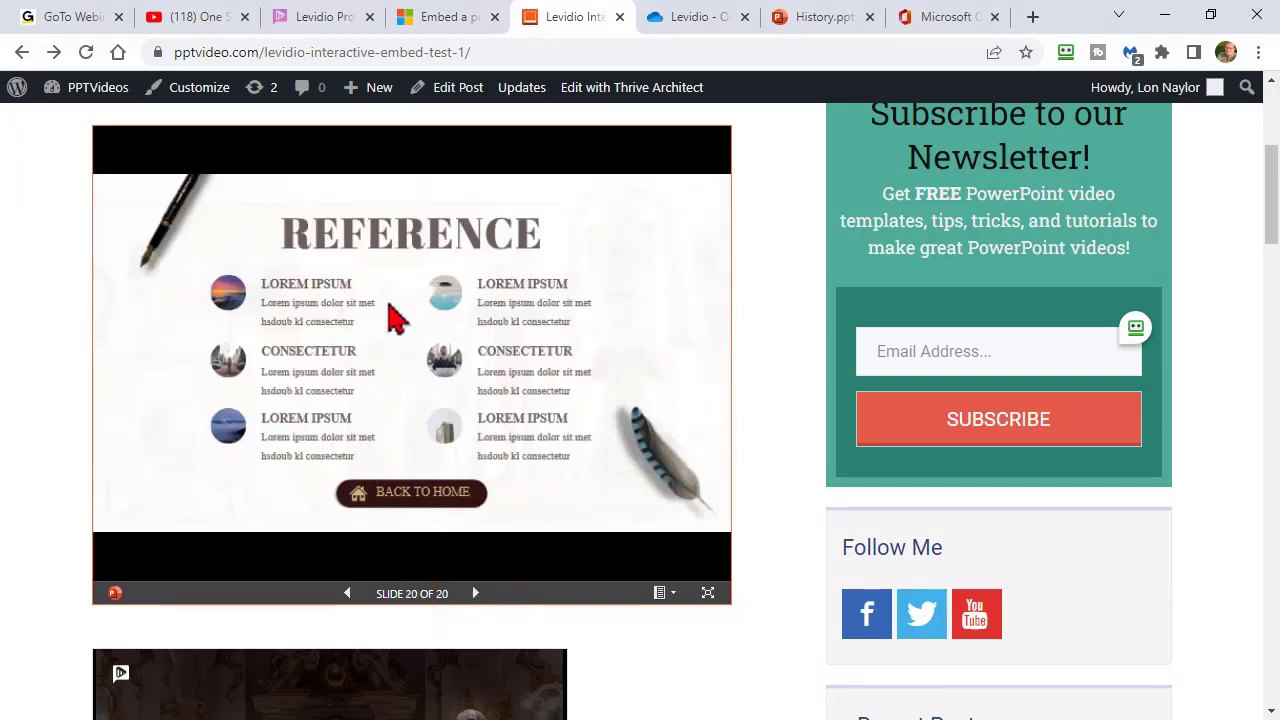
{"action": "left_click", "coordinate": [54, 368]}
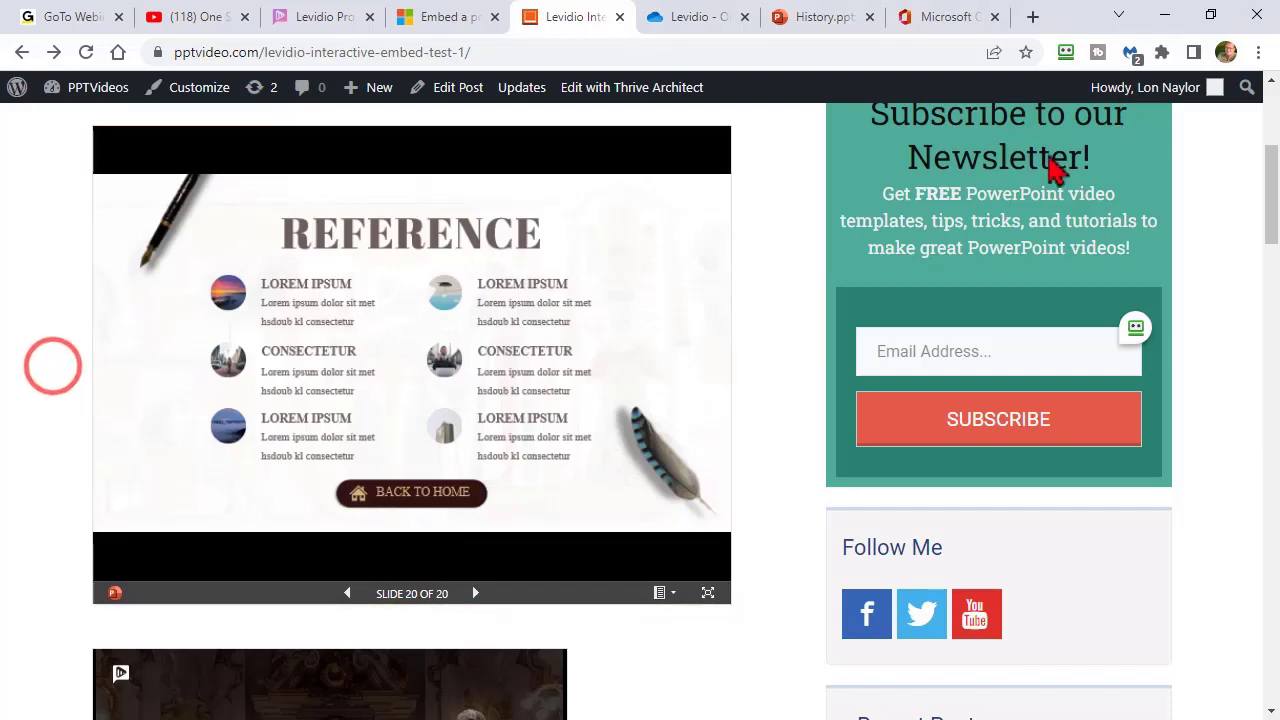
- Switch to the OneDrive Levidio folder in the browser
{"action": "left_click", "coordinate": [667, 14]}
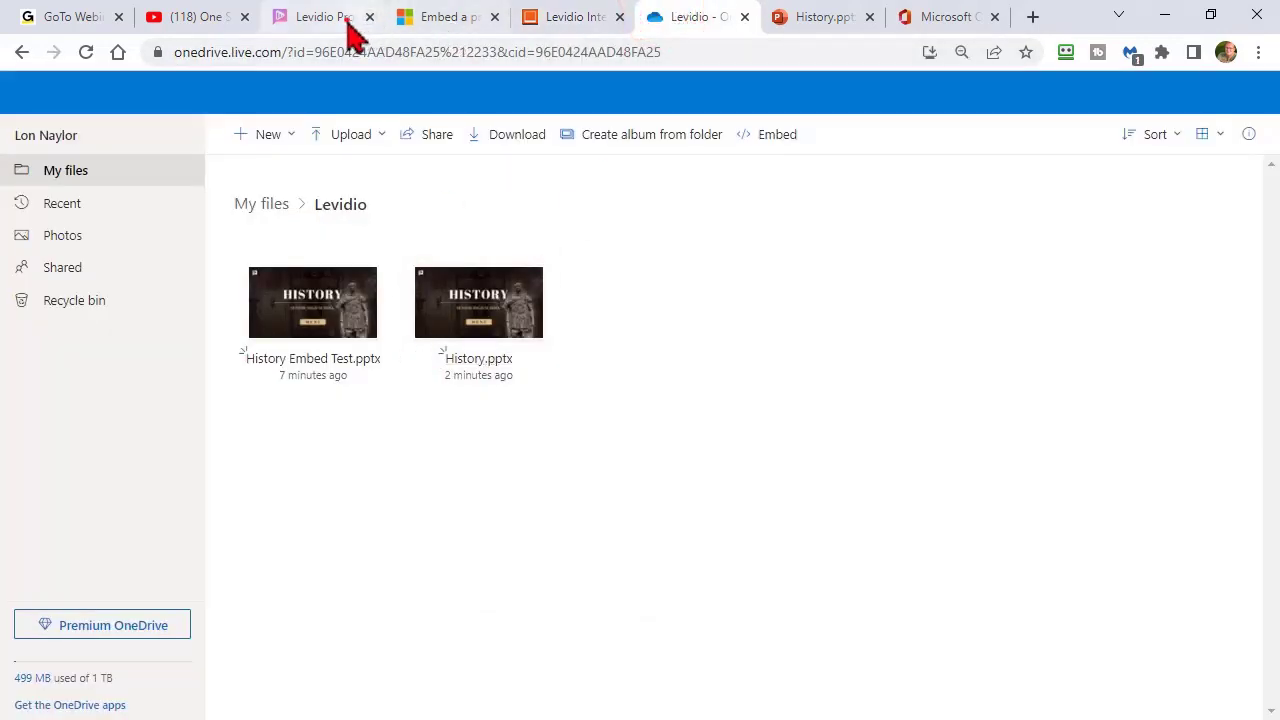